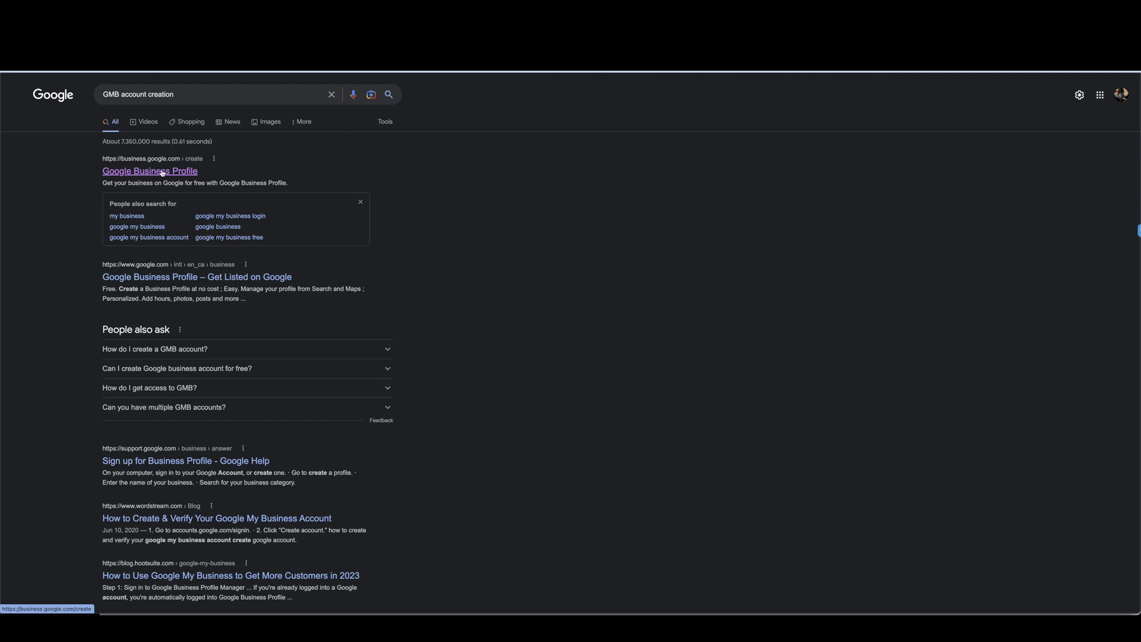
Step: Open Google Business Profile and start adding a new business to Google
click(161, 172)
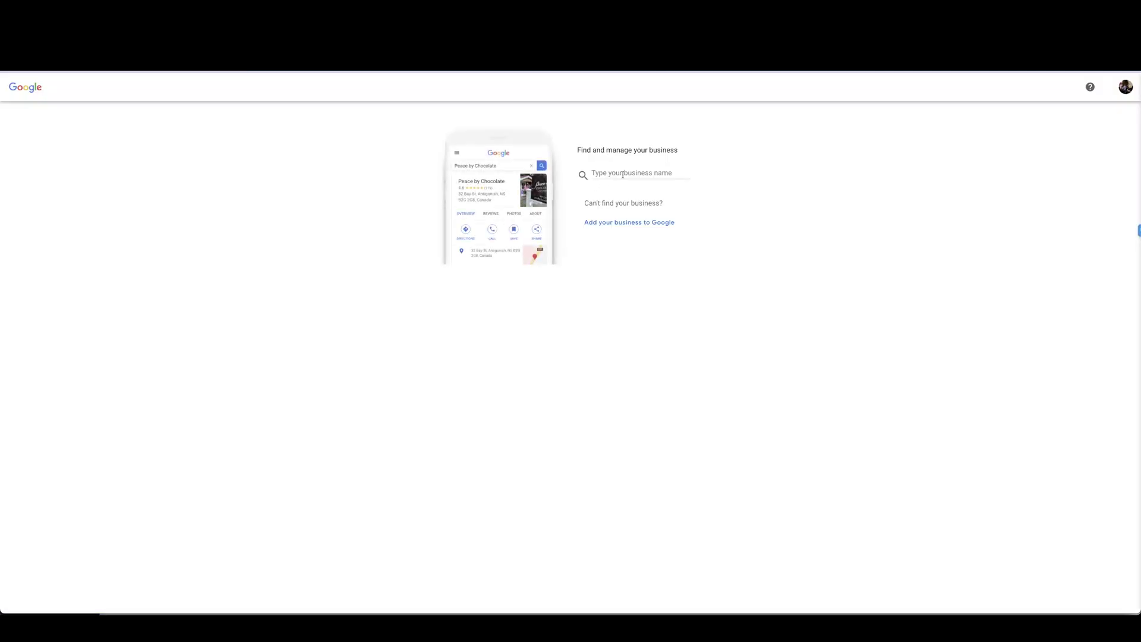
text(LEADTRIX)
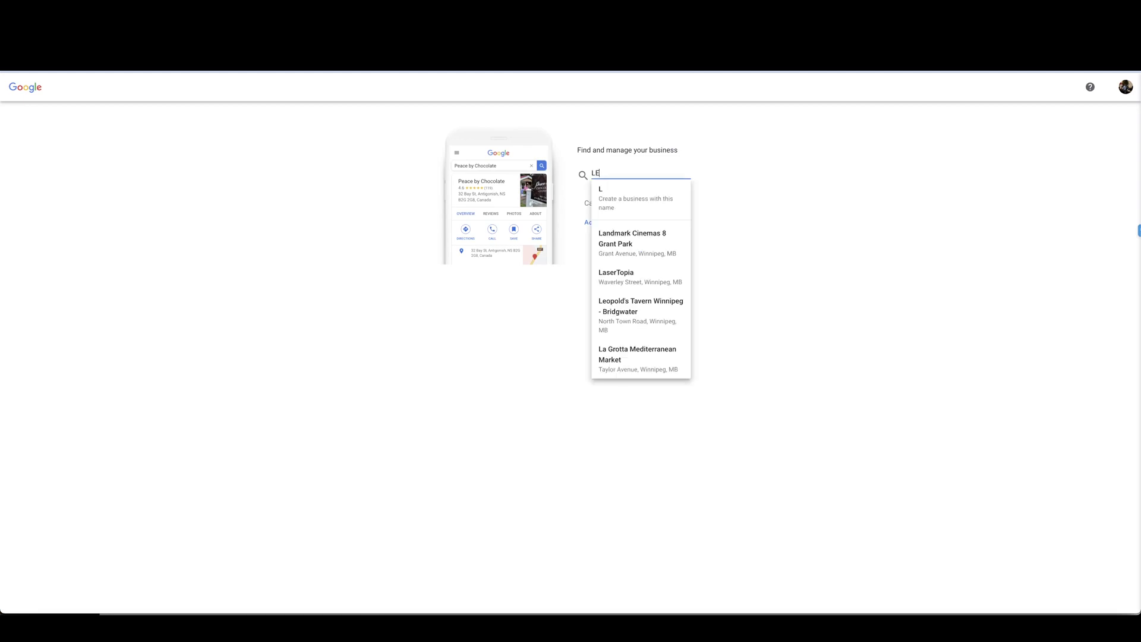
click(710, 211)
click(630, 221)
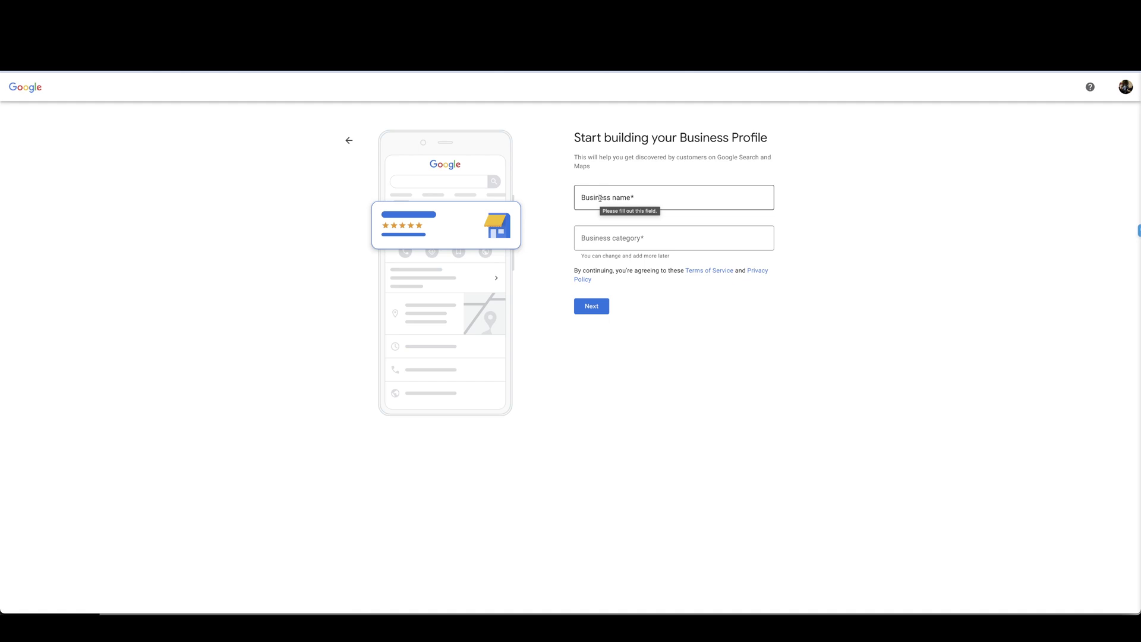
Step: Enter LEADTRIX as the business name and Software company as the category
click(599, 197)
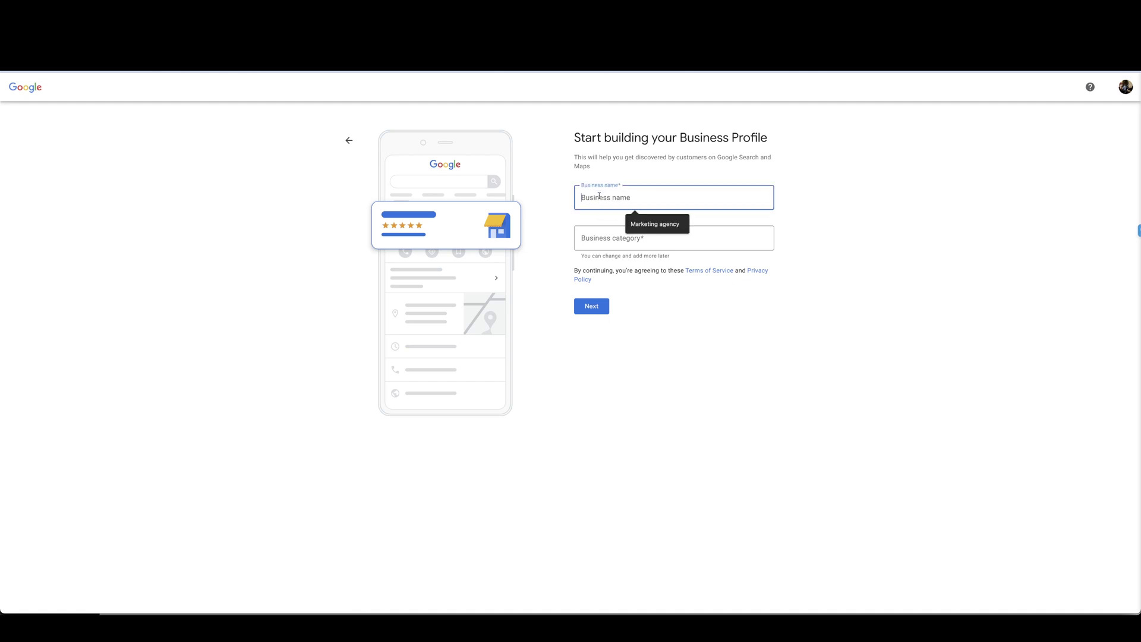
text(LEADTRIX)
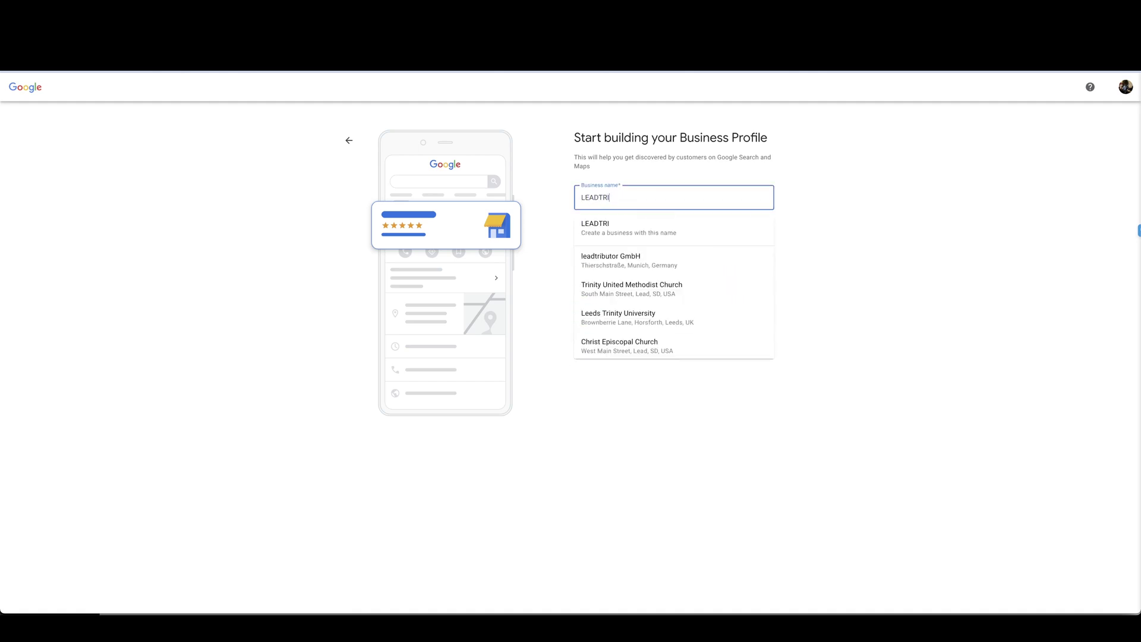
click(596, 233)
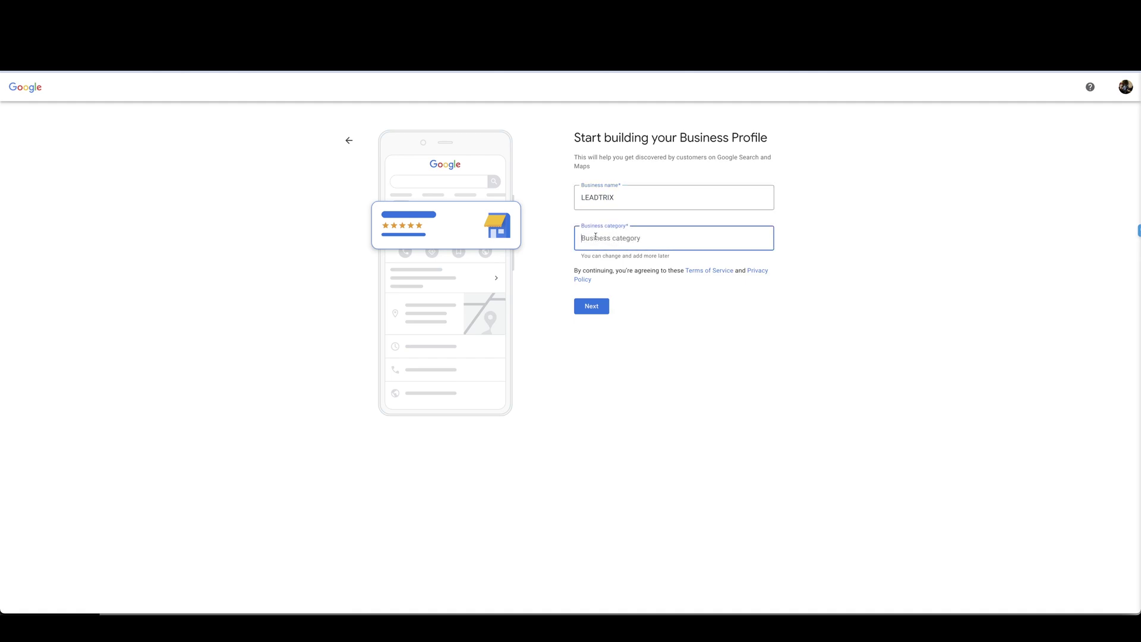
text(Software)
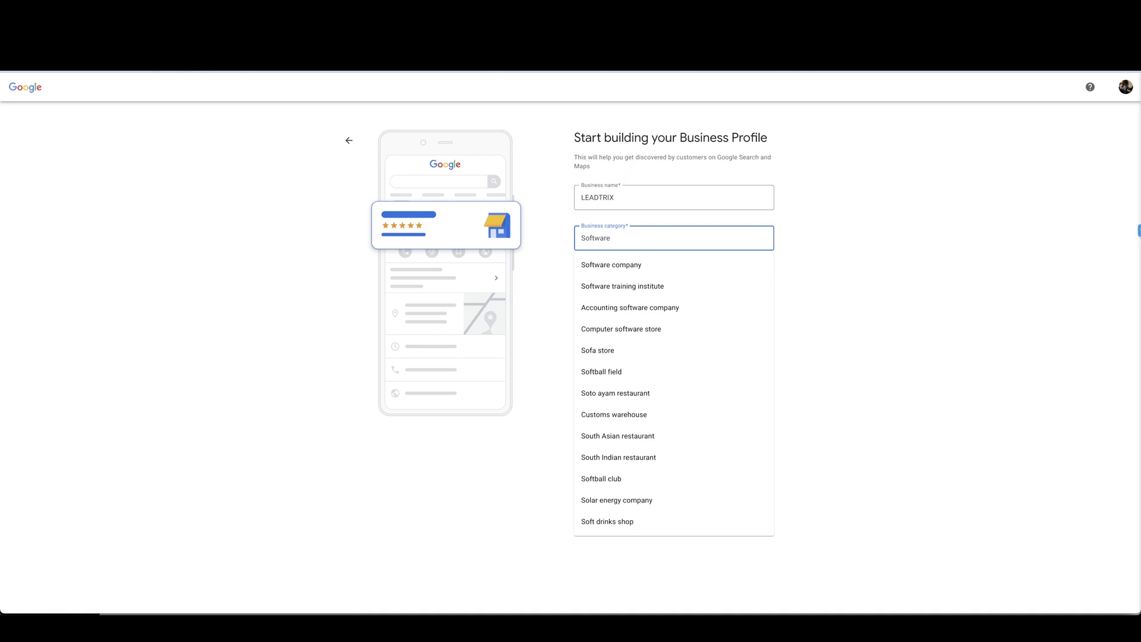
click(622, 265)
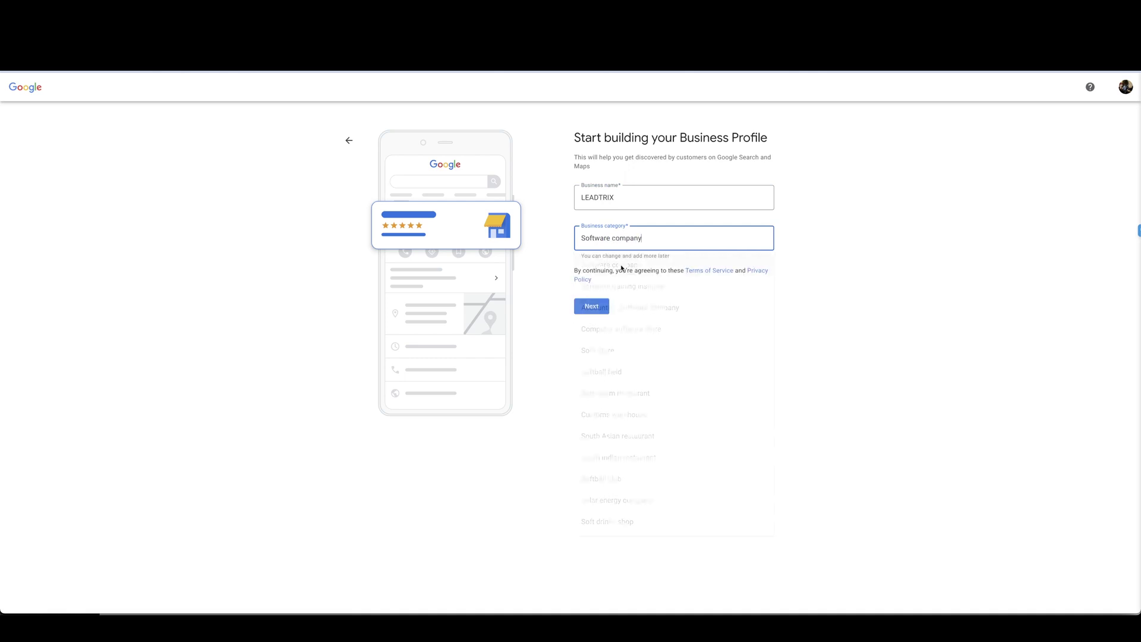
Step: Answer that the business has no location customers can visit
click(601, 306)
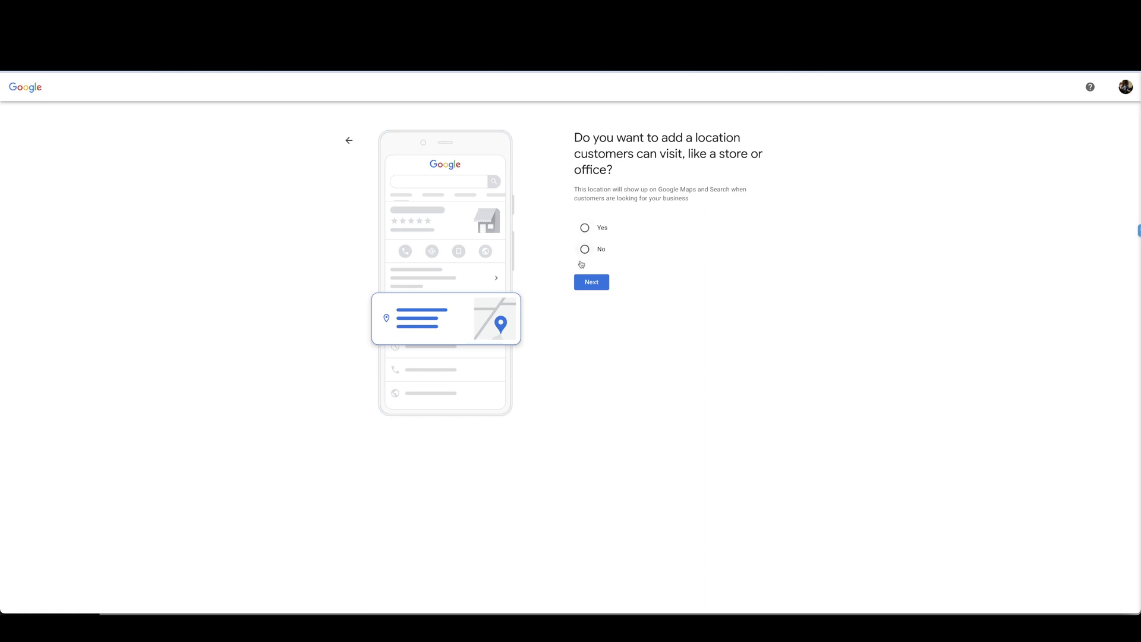
click(585, 249)
click(600, 283)
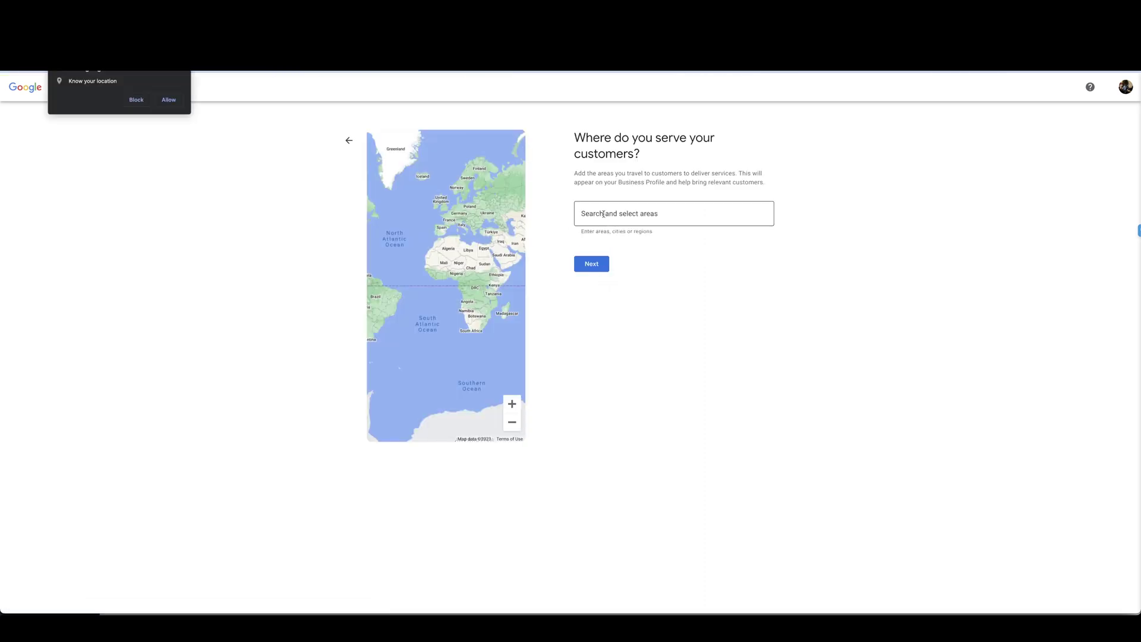
Step: Search for Canada and add it as a service area
click(606, 216)
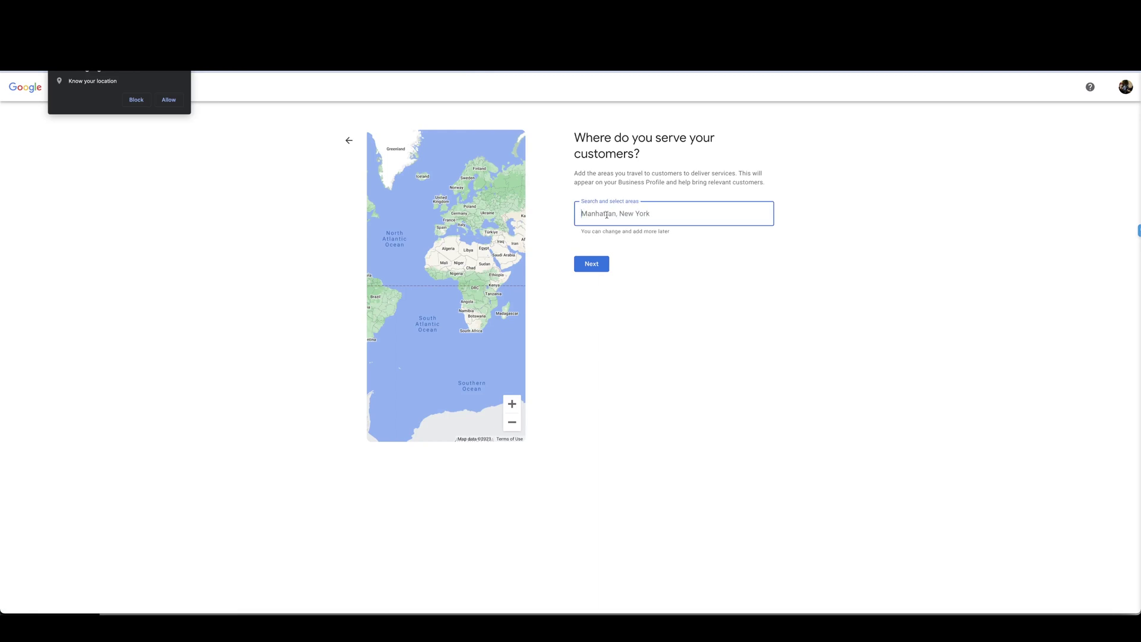
text(Canada)
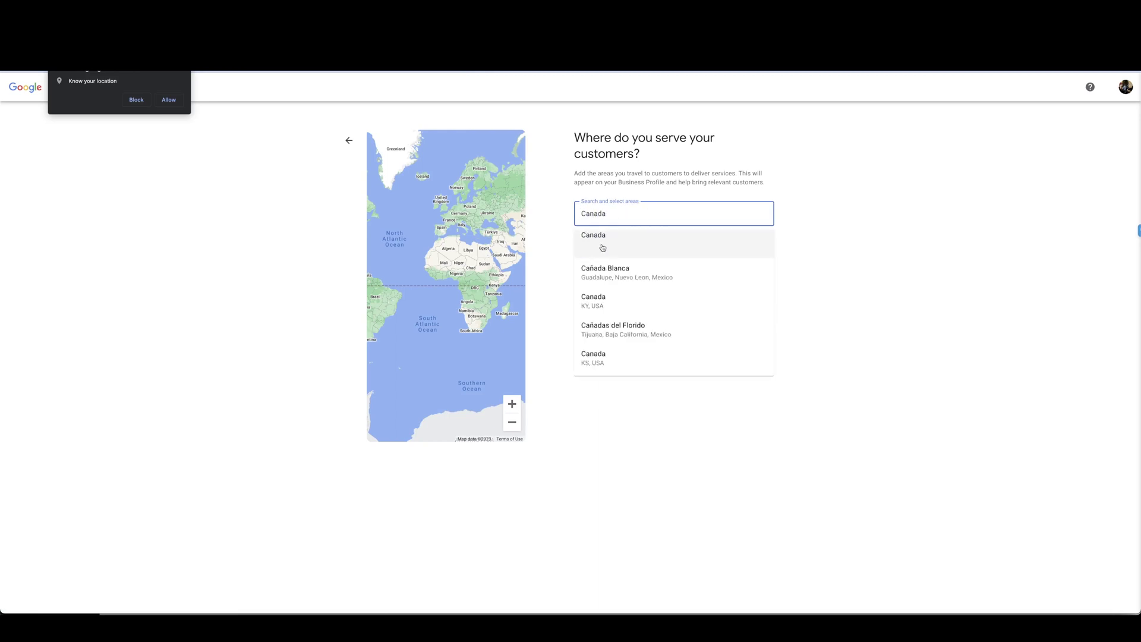
click(603, 248)
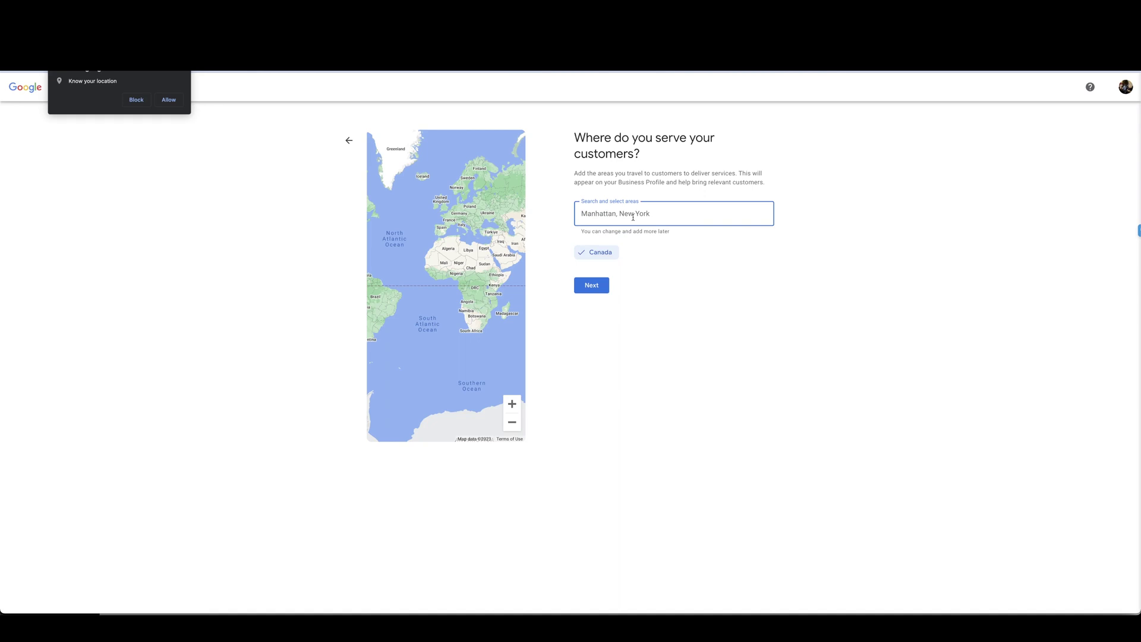
Step: Add United States as a second service area
text(United)
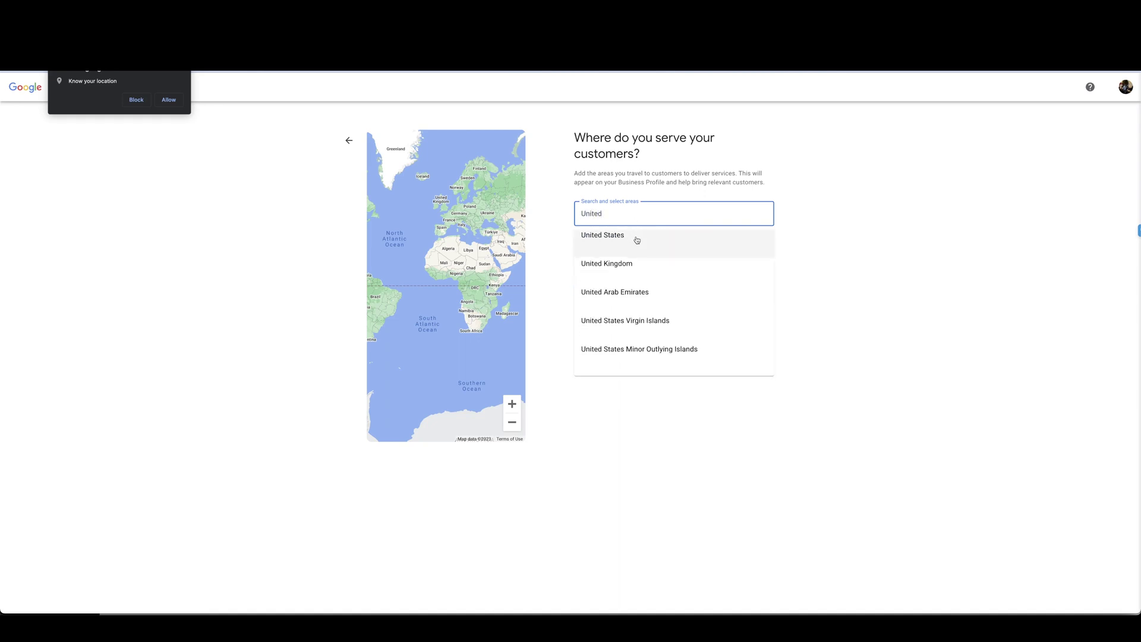
click(637, 239)
click(597, 285)
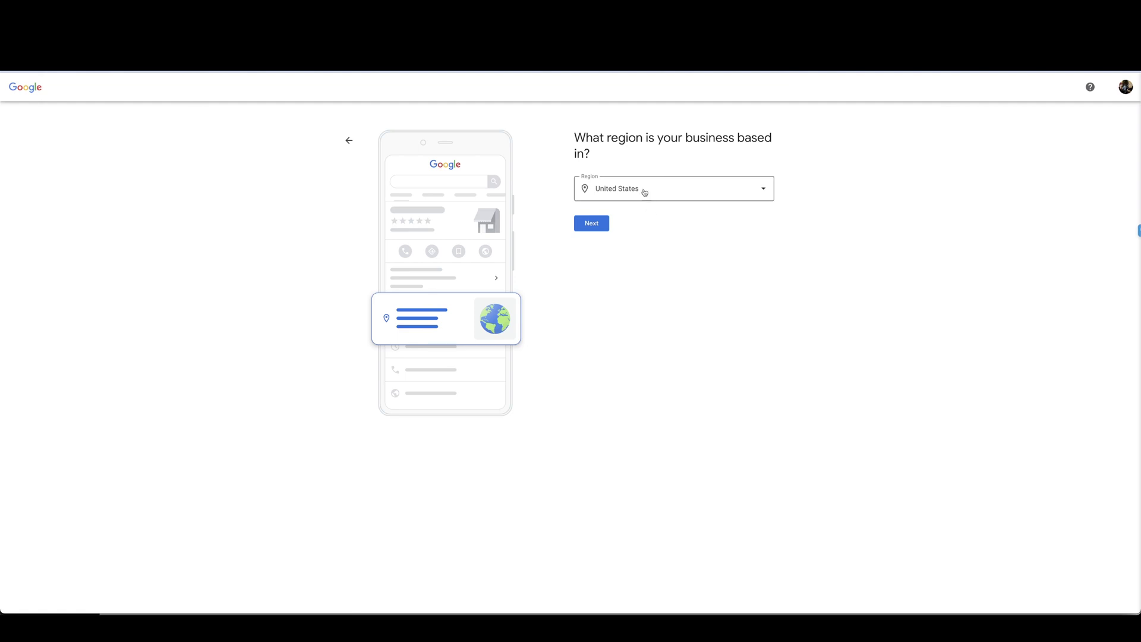
Step: Choose Canada as the business region
click(678, 194)
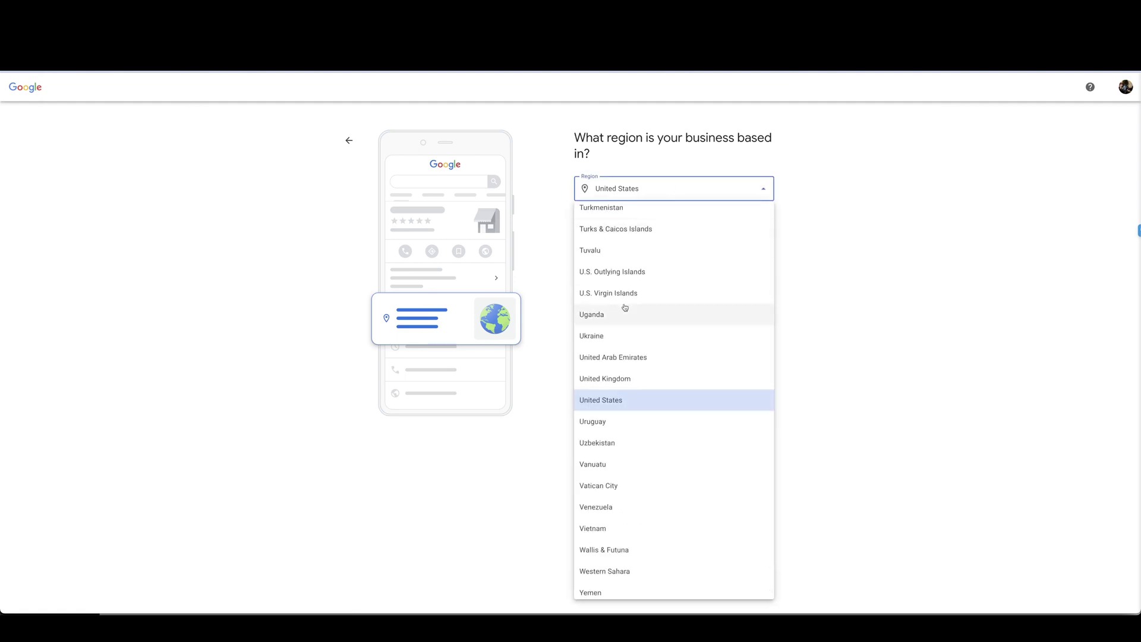
scroll(625, 307, up, 20)
scroll(625, 307, up, 20)
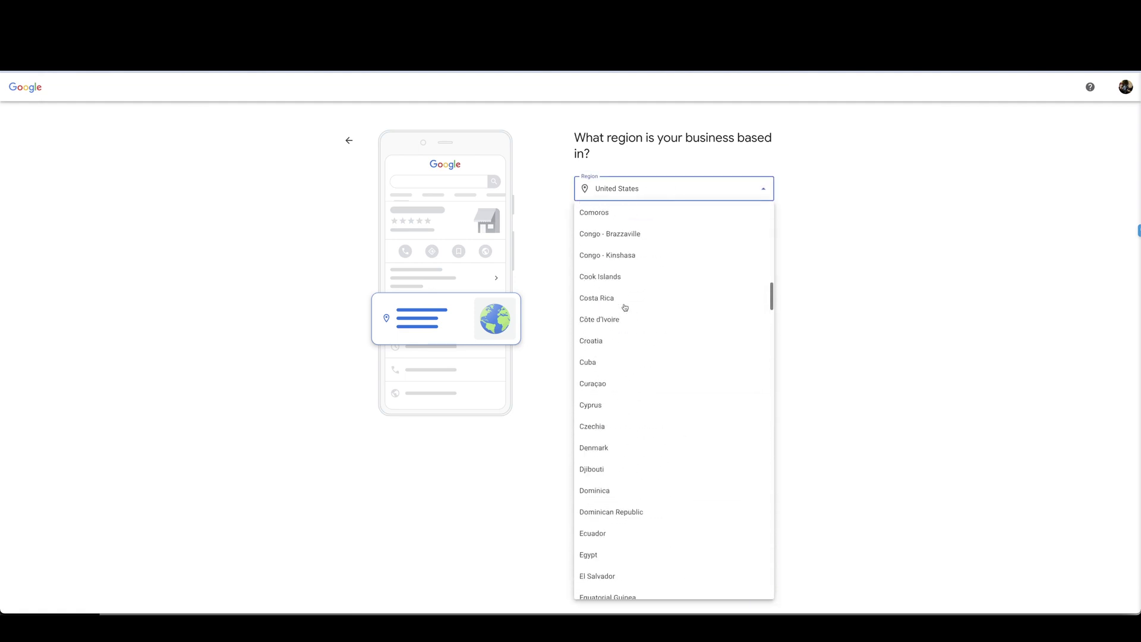
scroll(625, 308, down, 12)
scroll(625, 307, up, 3)
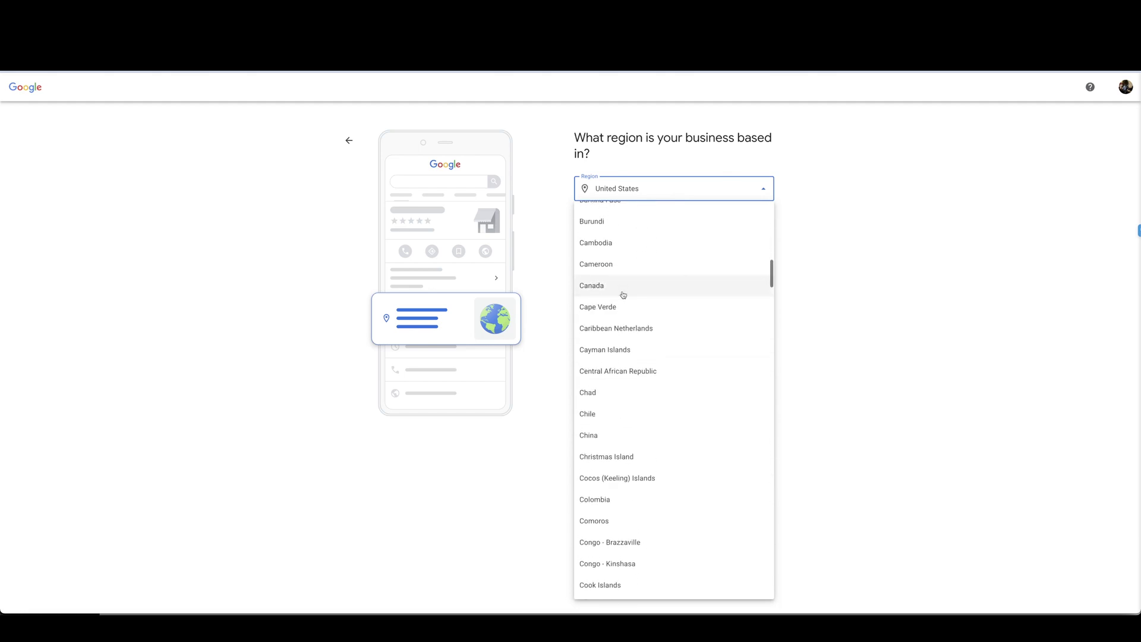
click(621, 286)
click(593, 225)
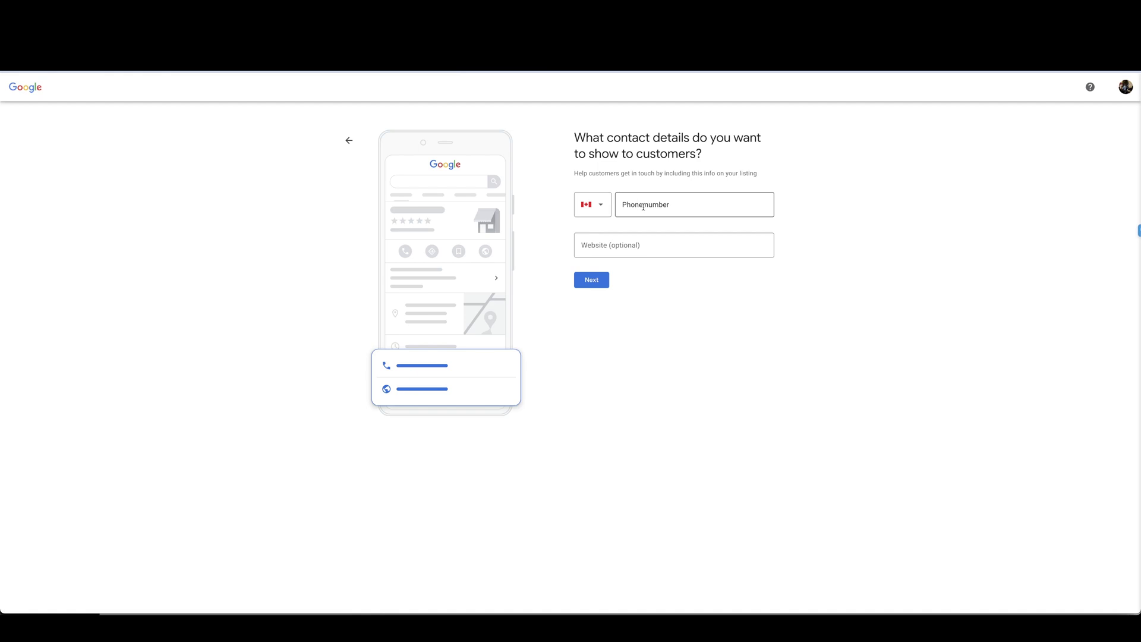
click(644, 207)
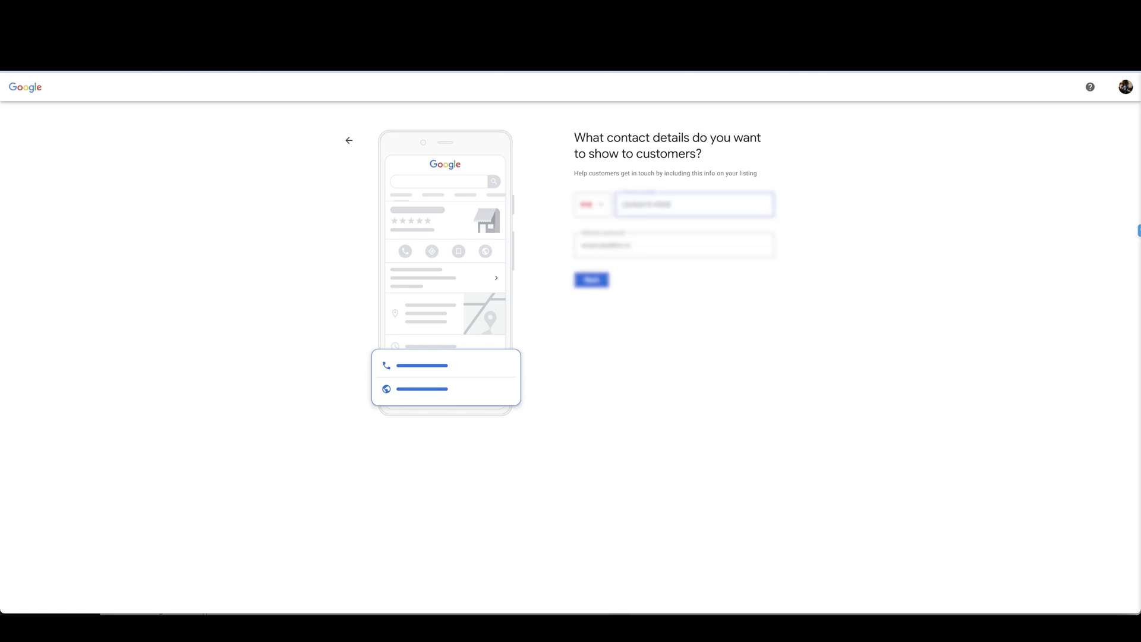
click(651, 247)
text(www.website.ca)
key(Return)
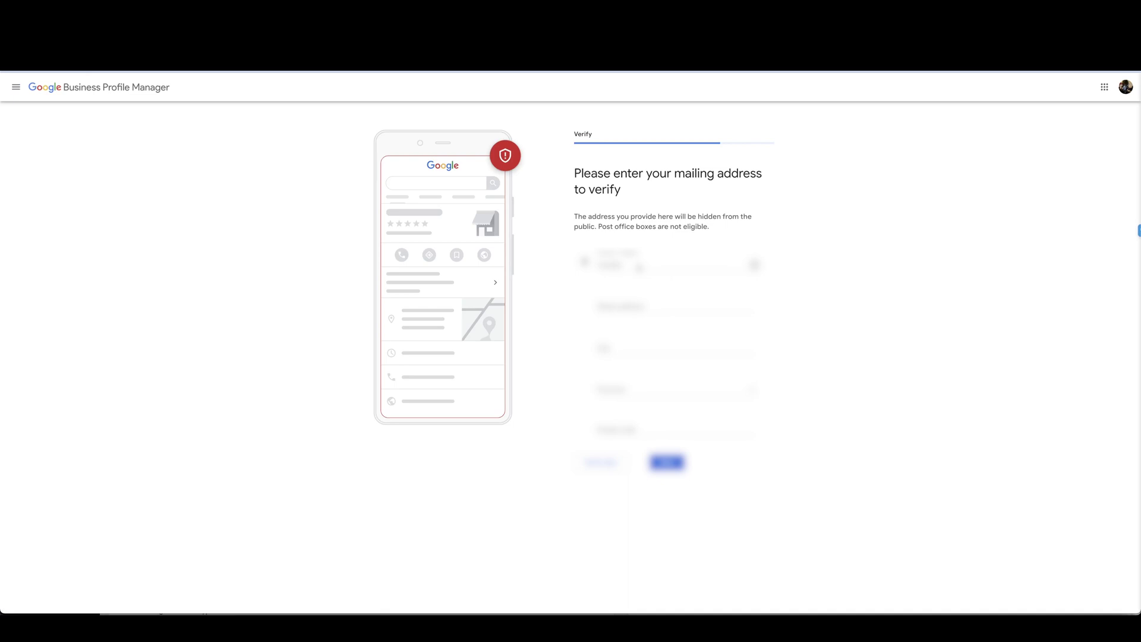
Step: Enter the mailing address with its province, then verify with a code sent by text
click(675, 306)
click(681, 324)
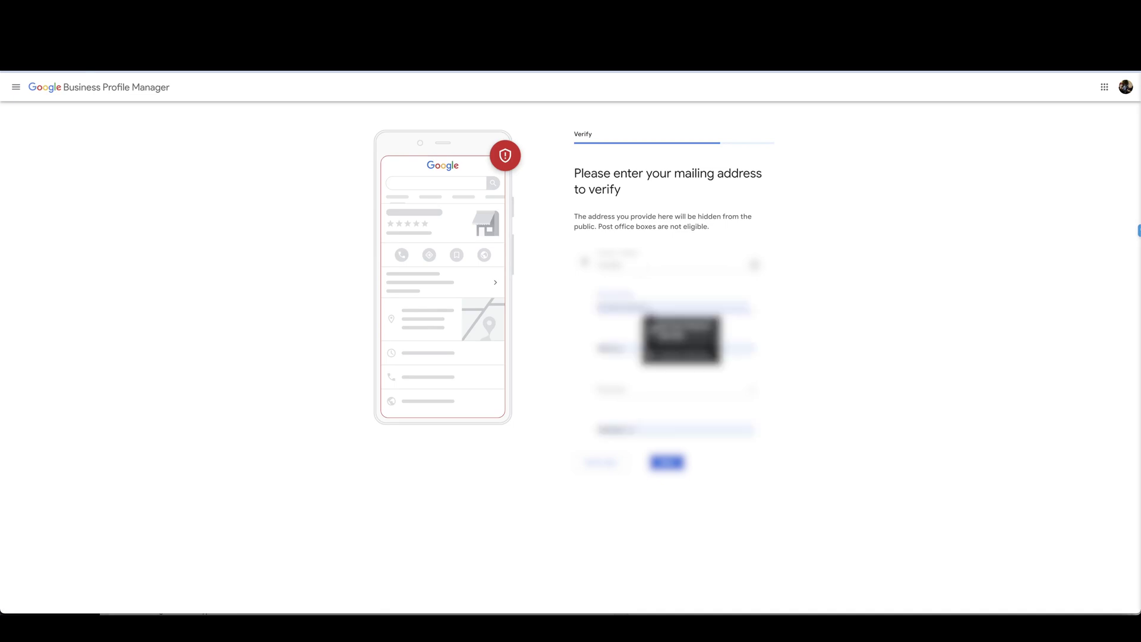
click(675, 390)
click(612, 454)
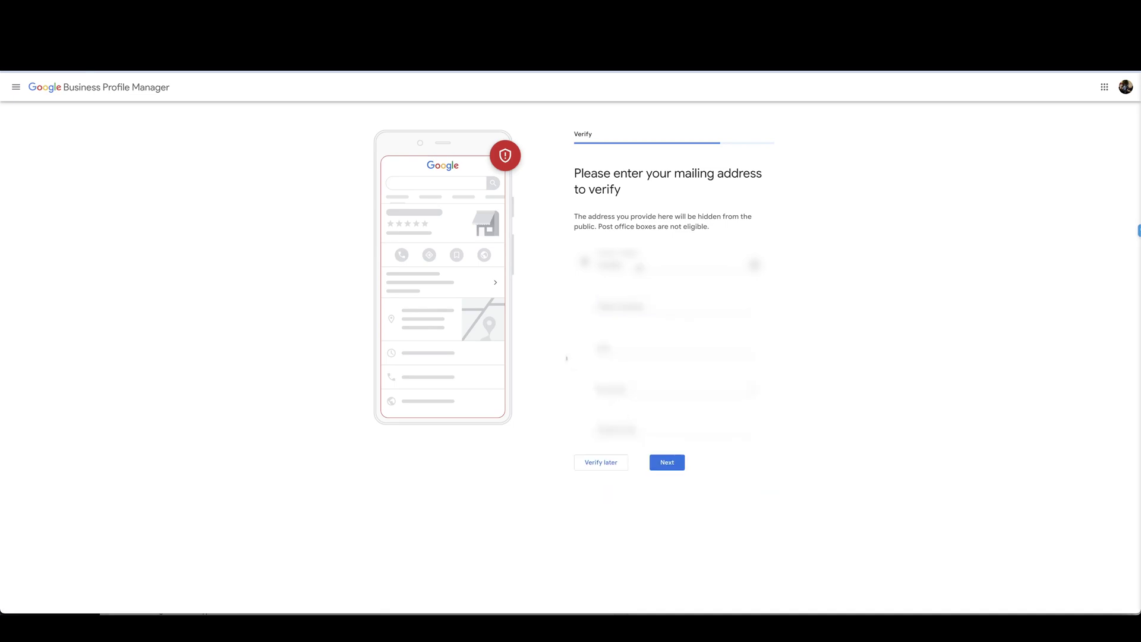
key(Return)
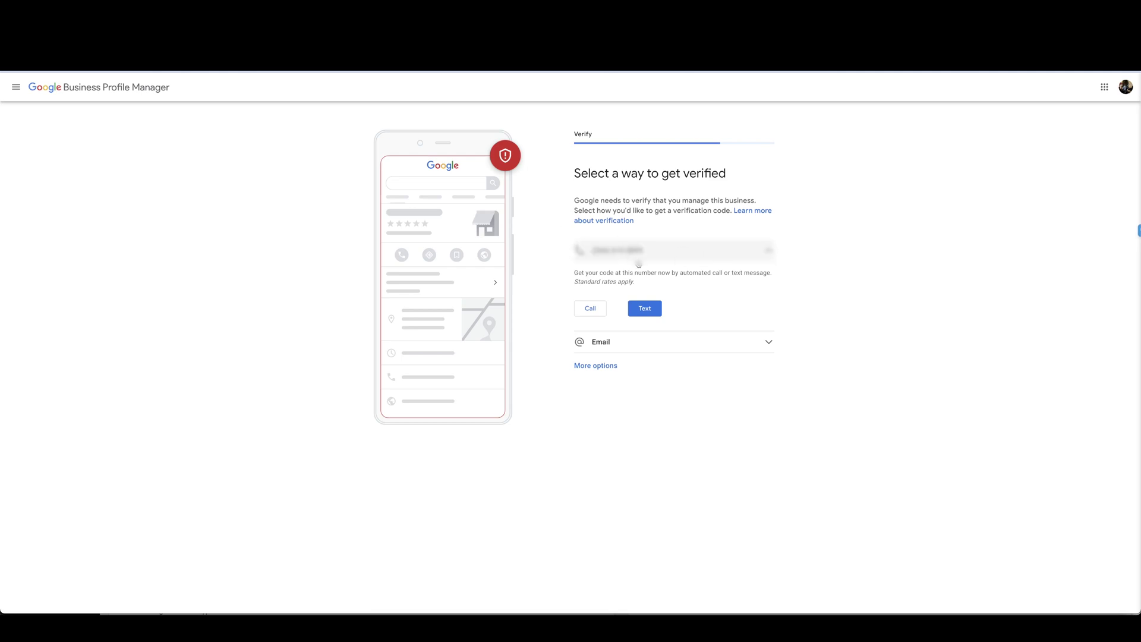
click(649, 309)
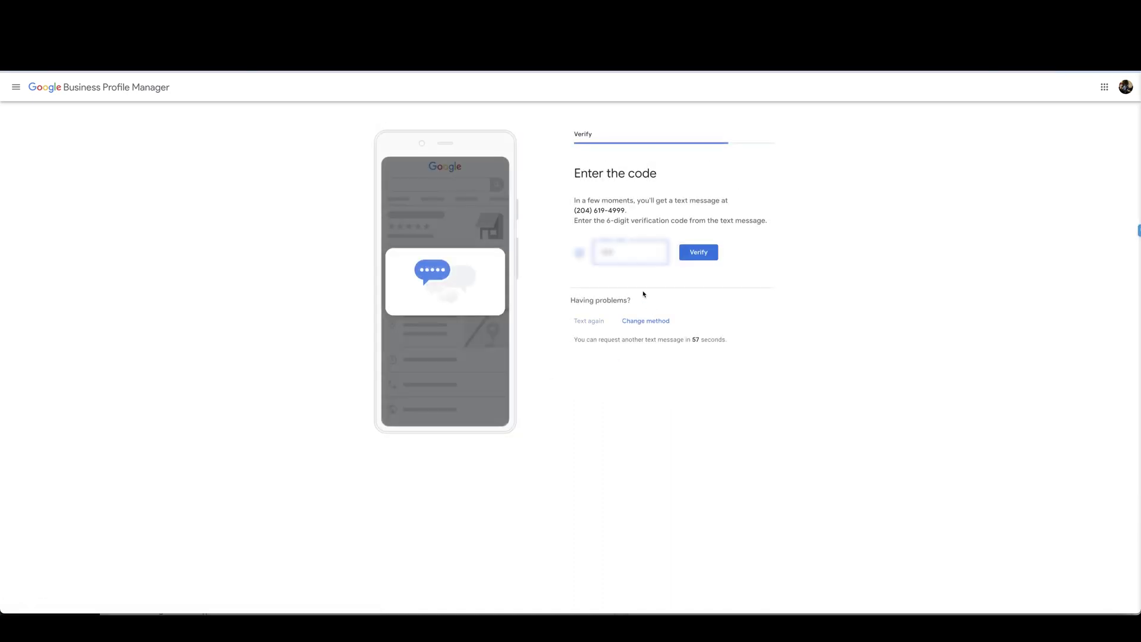
text(11)
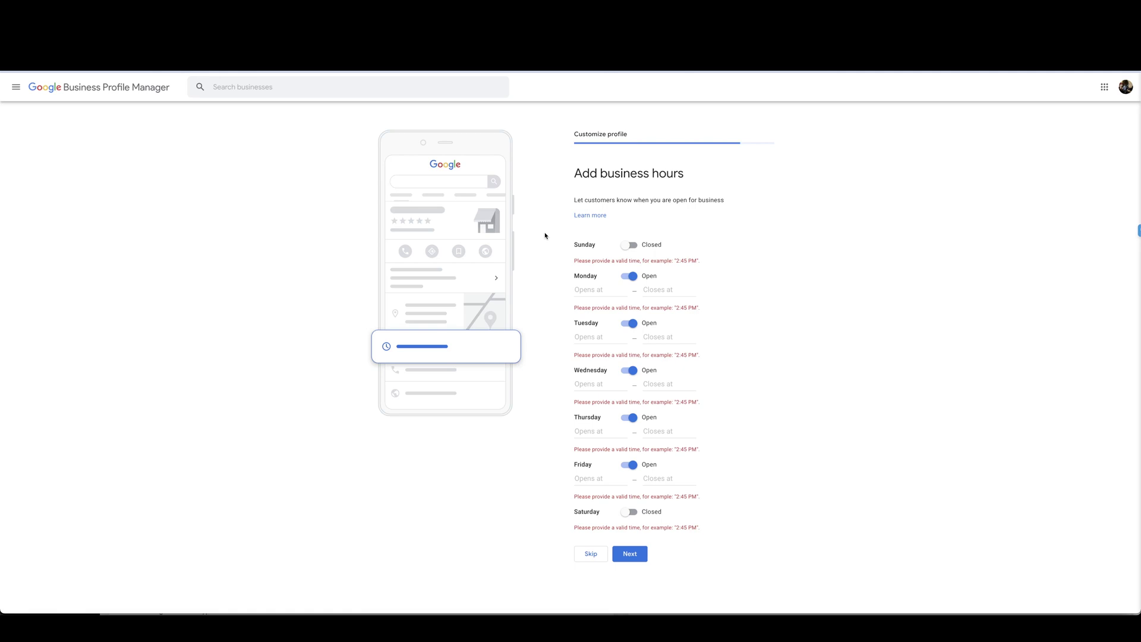
Step: Set Monday through Friday to open 24 hours and save the business hours
click(581, 293)
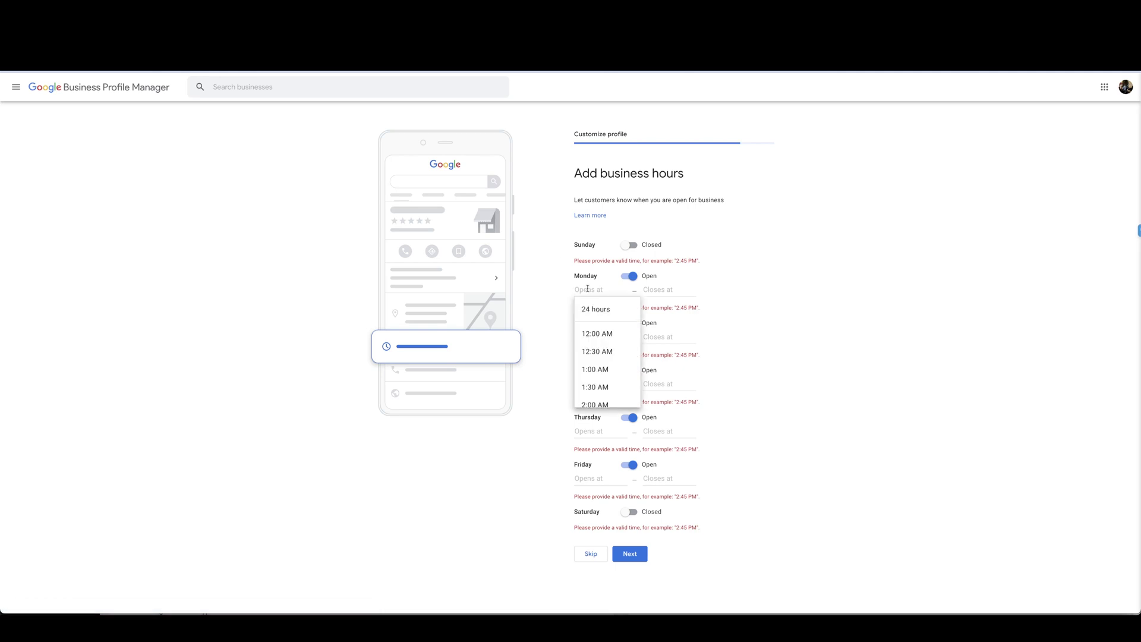
click(598, 307)
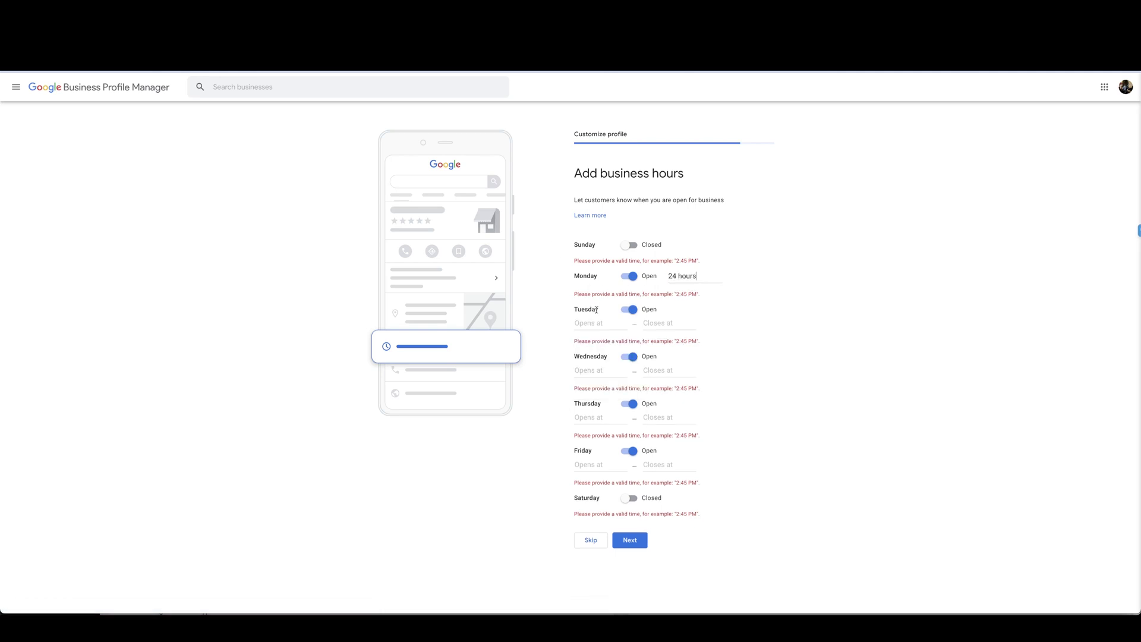
click(595, 324)
click(594, 342)
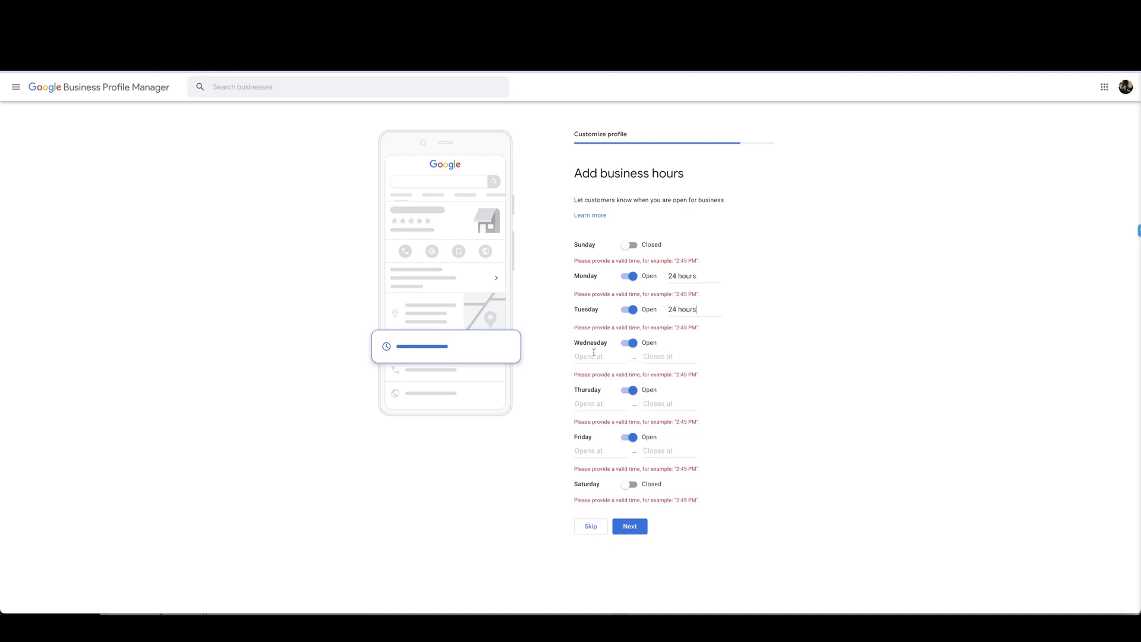
click(592, 356)
click(590, 377)
click(591, 390)
click(590, 409)
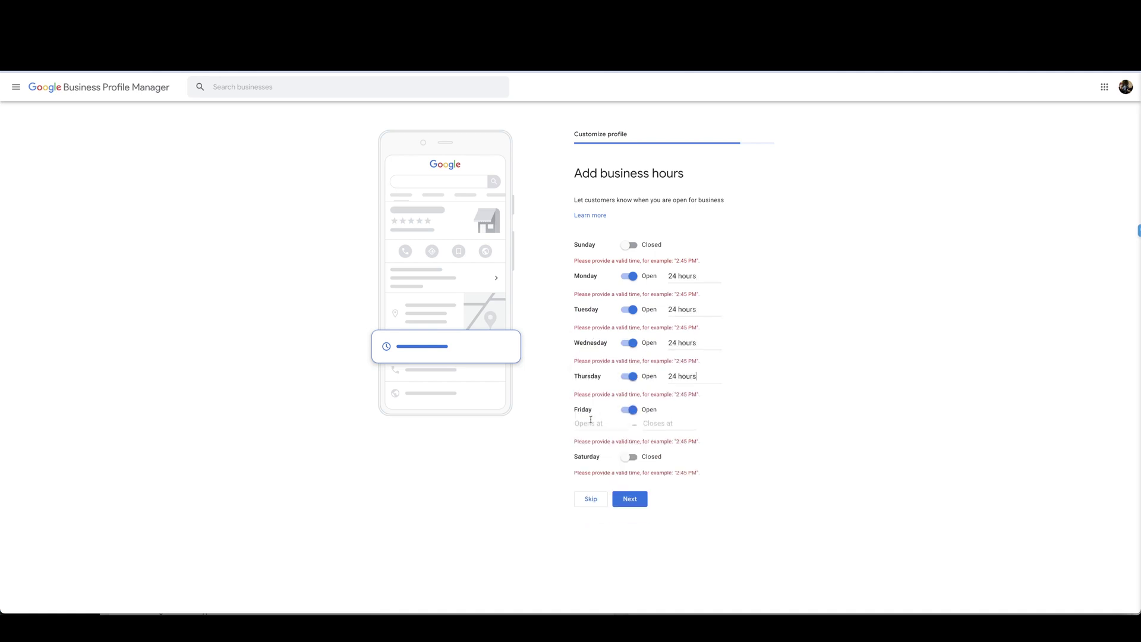
click(591, 424)
click(595, 443)
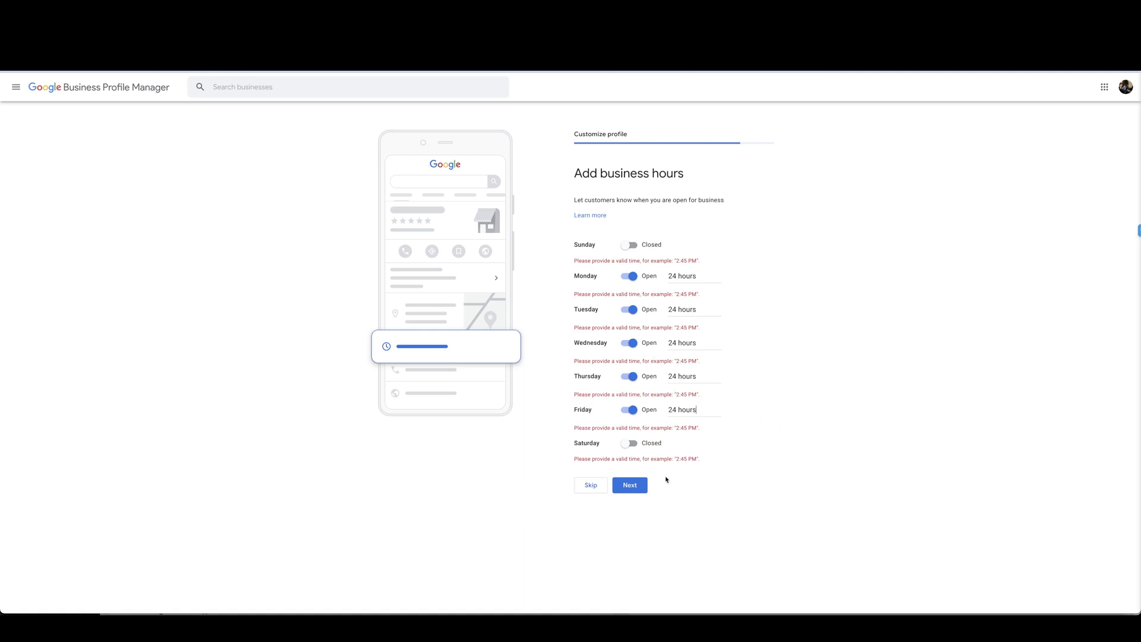
click(631, 485)
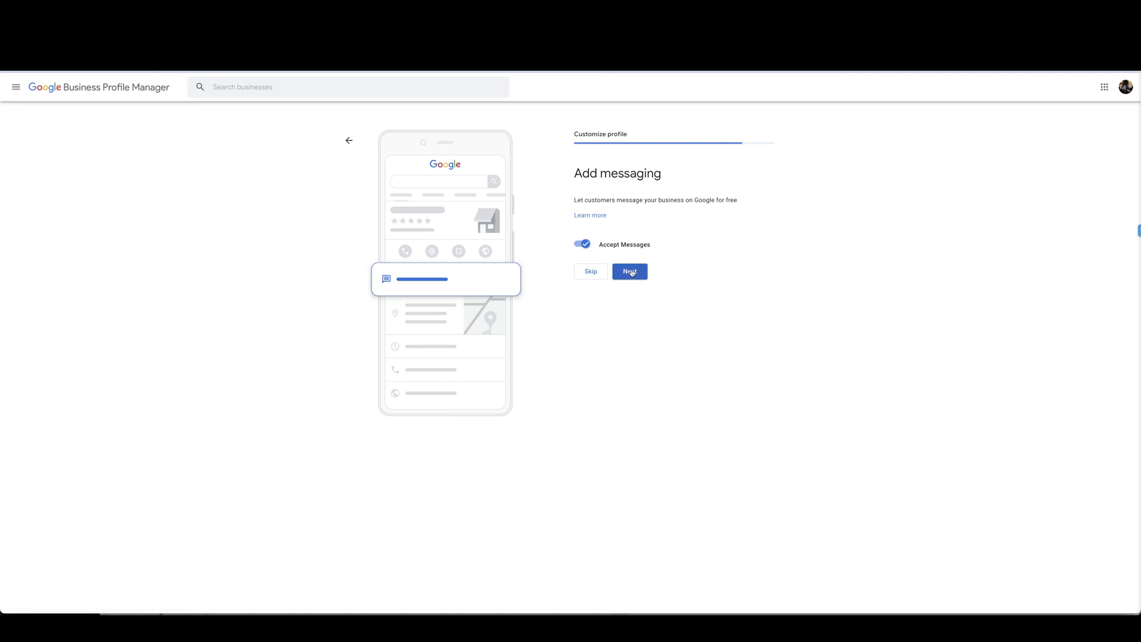
Step: Keep Accept Messages turned on and move past the messaging step
click(583, 244)
click(583, 244)
click(632, 272)
Step: Paste the prepared 231-character business description and save it
click(586, 274)
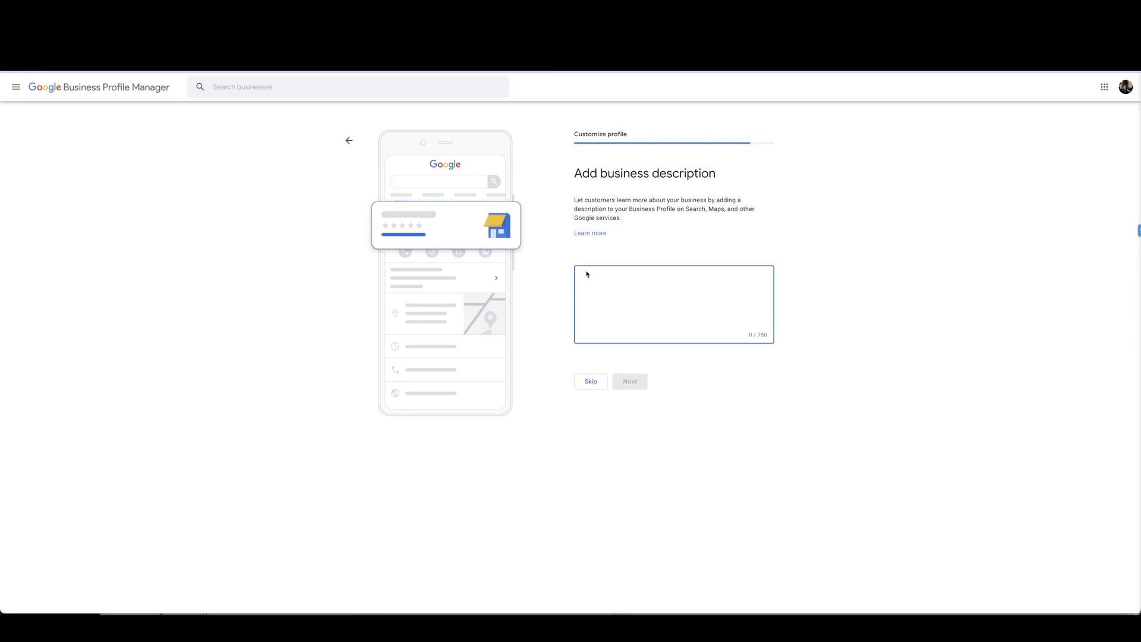
right_click(588, 276)
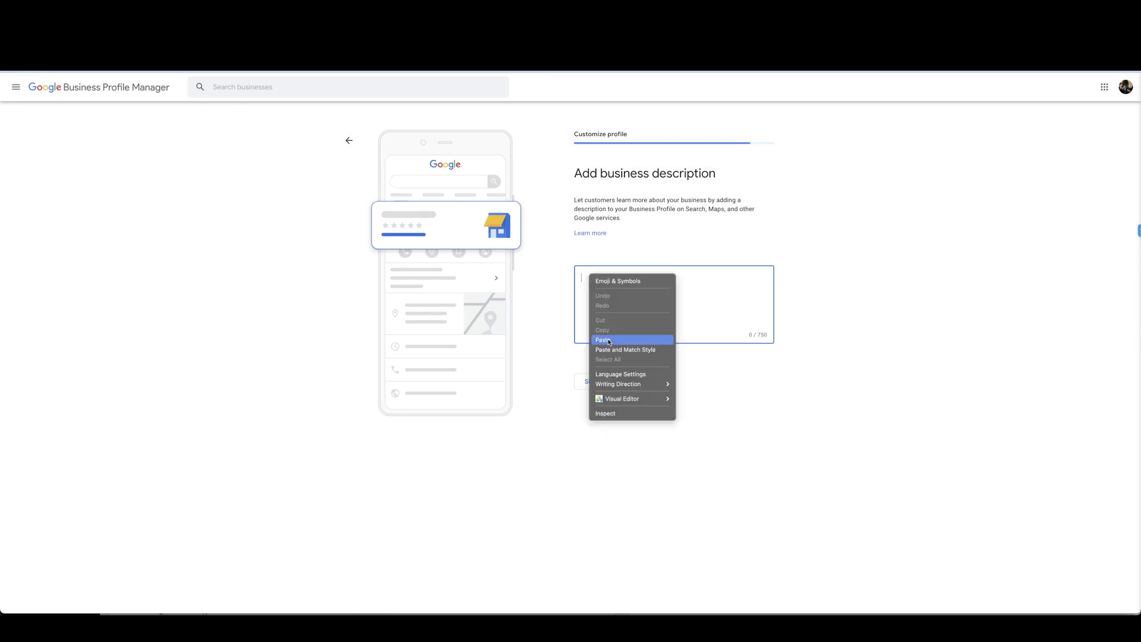
click(604, 340)
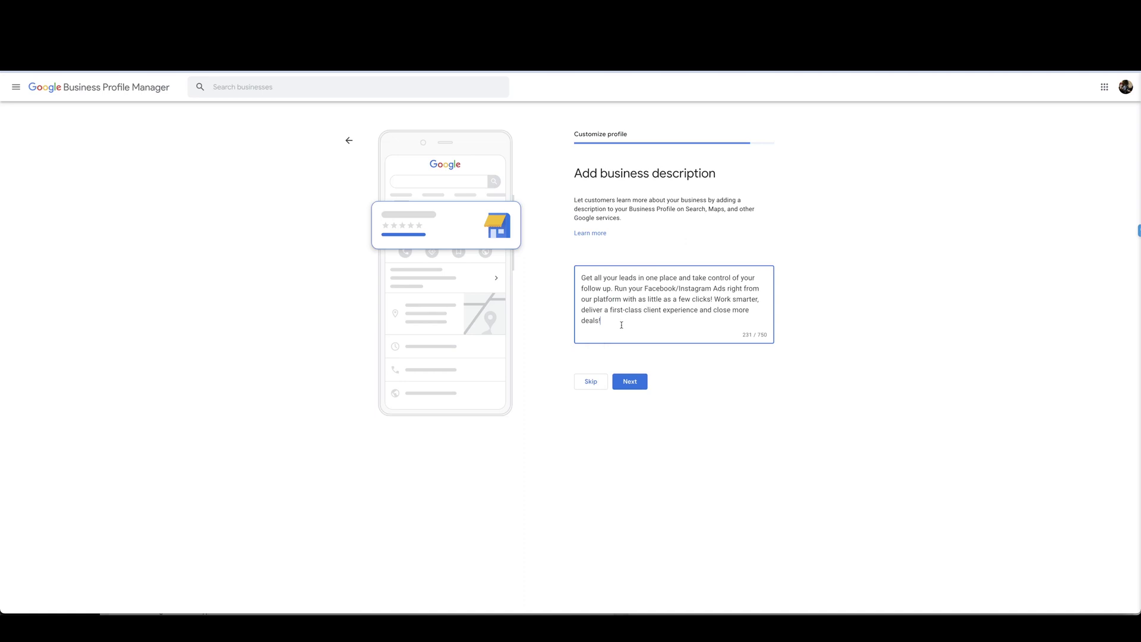
click(633, 381)
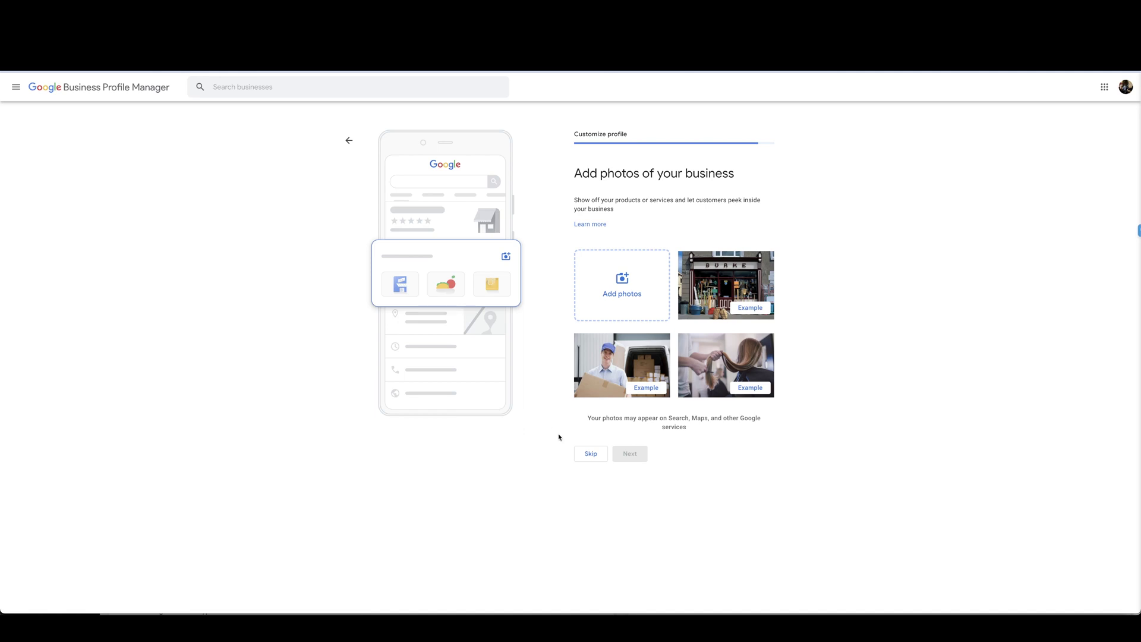
Step: Skip the photos and Google Ads advertising pages and finish the profile setup
click(591, 455)
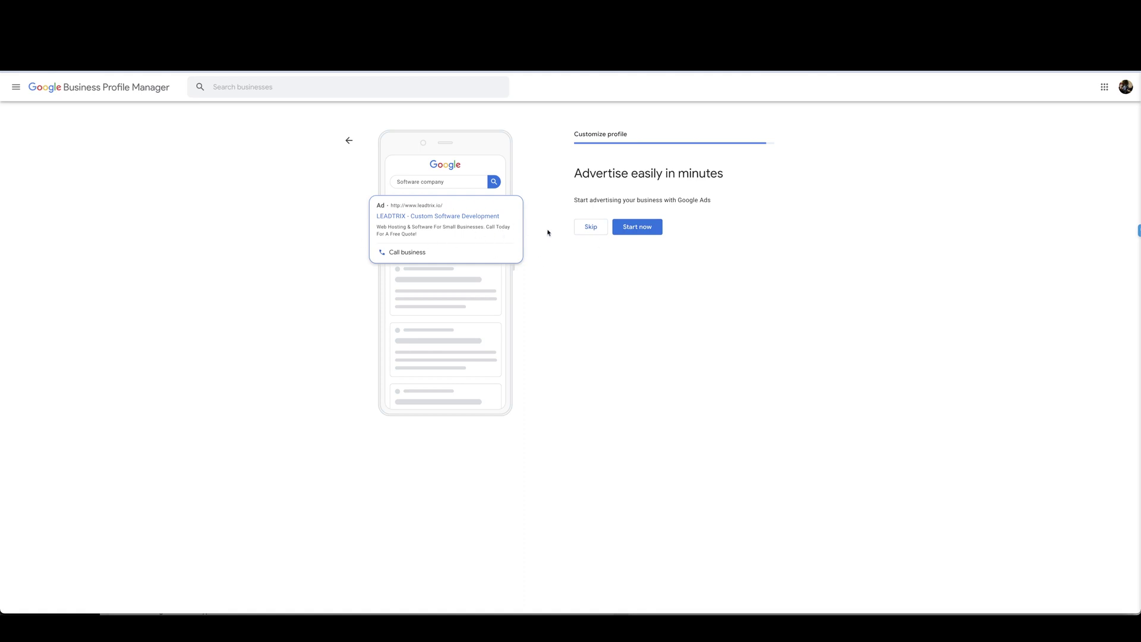
click(590, 226)
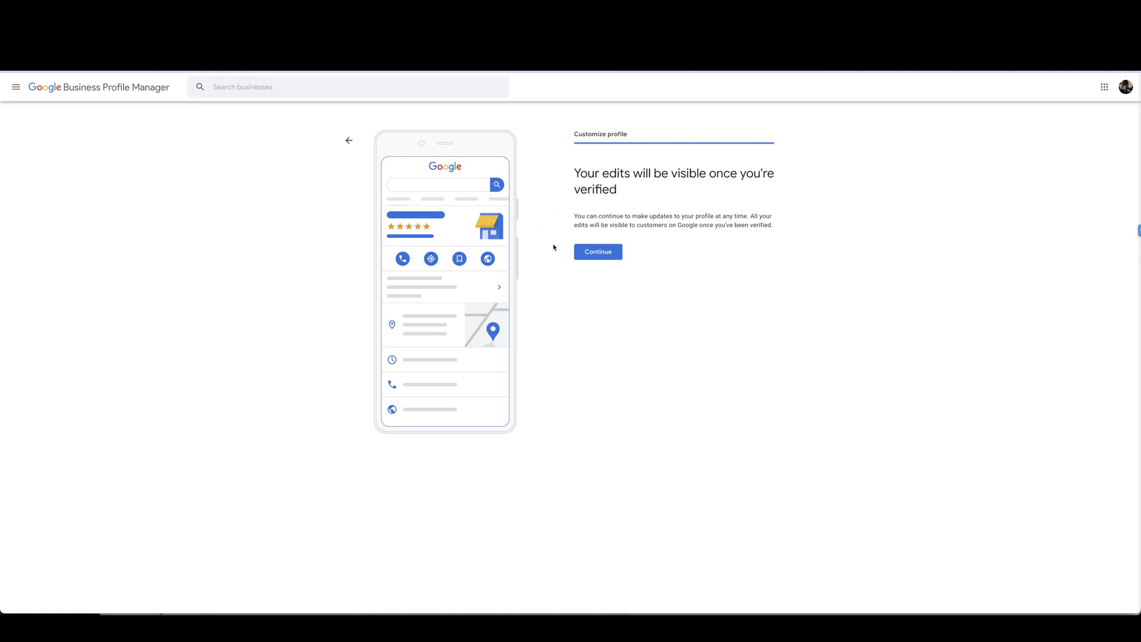
click(602, 253)
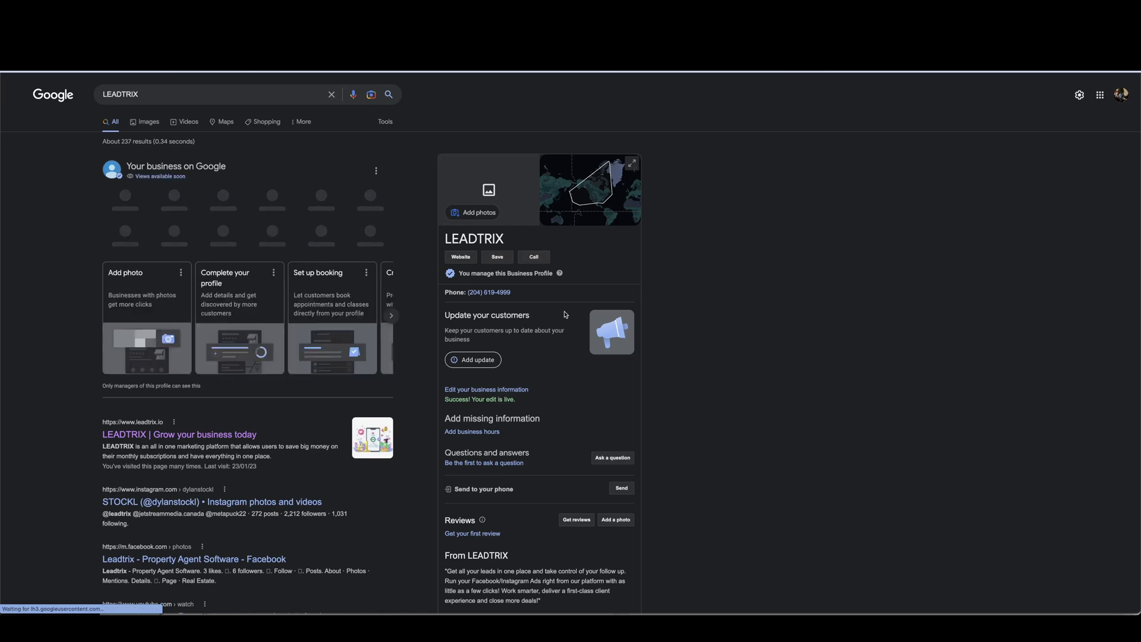
Step: Scroll through the LEADTRIX search results to check the phone number and description
scroll(556, 326, down, 1)
scroll(511, 255, up, 1)
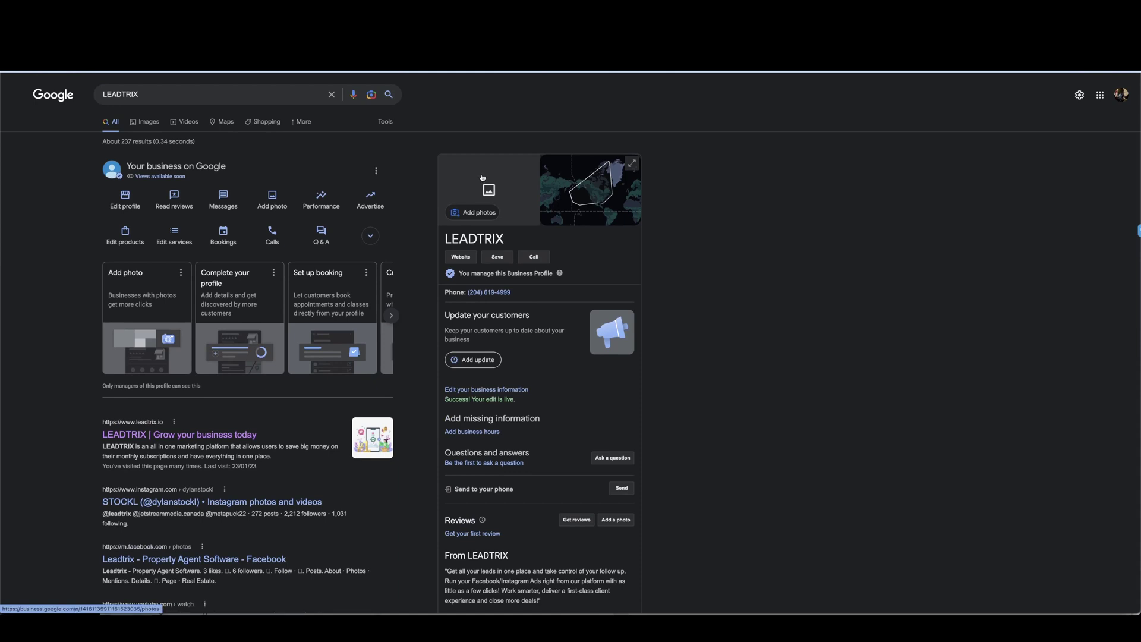
scroll(583, 244, down, 2)
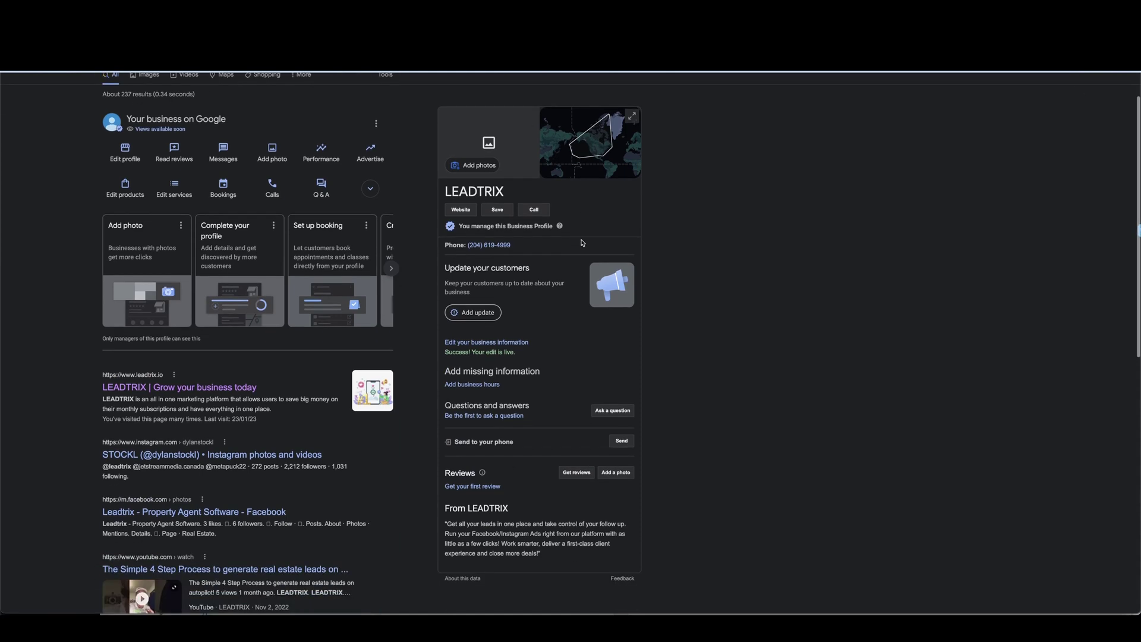
scroll(532, 304, down, 1)
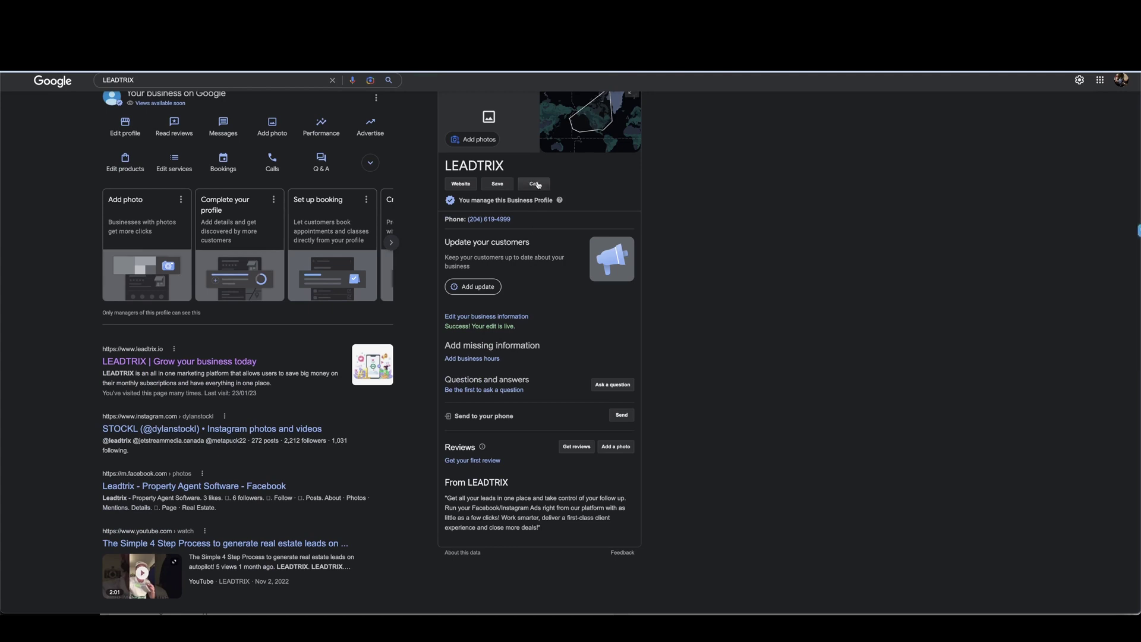
scroll(537, 185, up, 1)
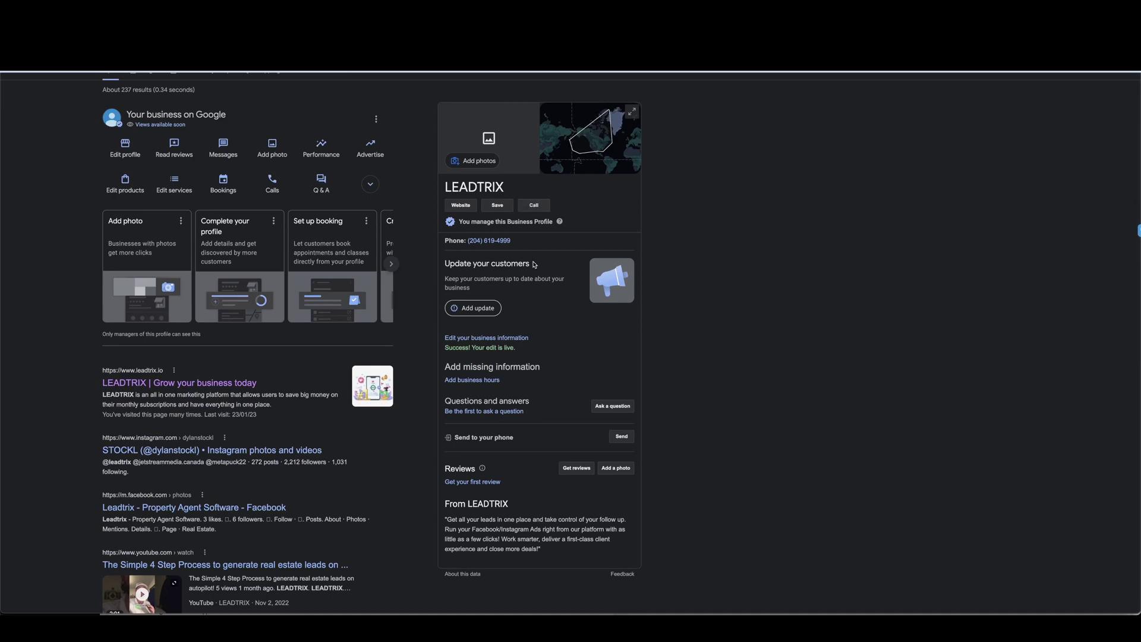
scroll(548, 288, down, 2)
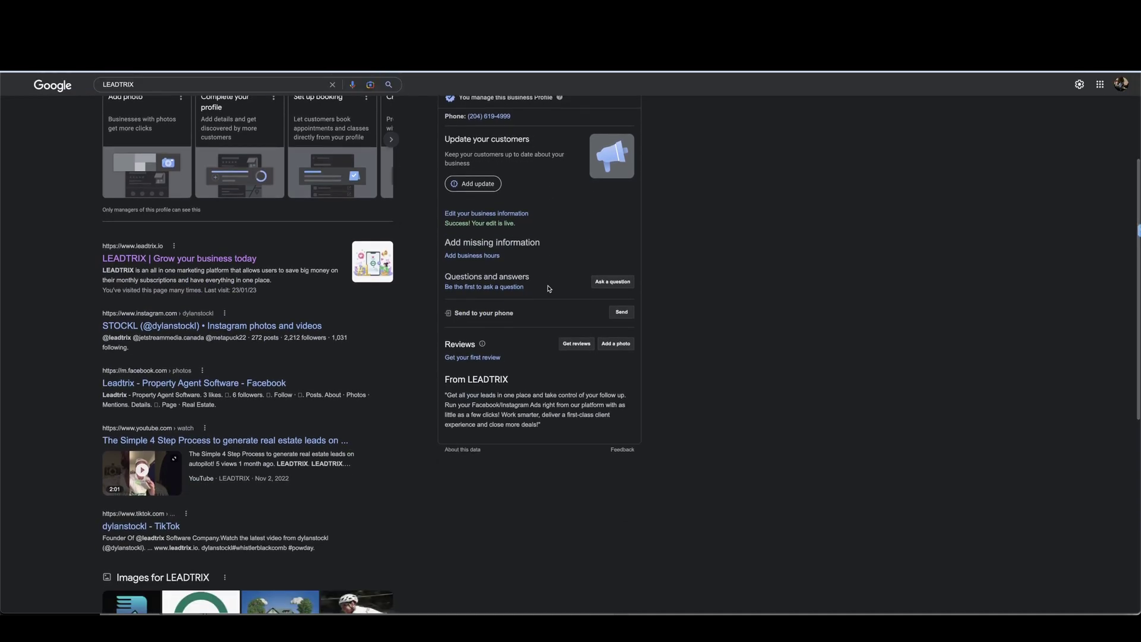
scroll(549, 288, up, 3)
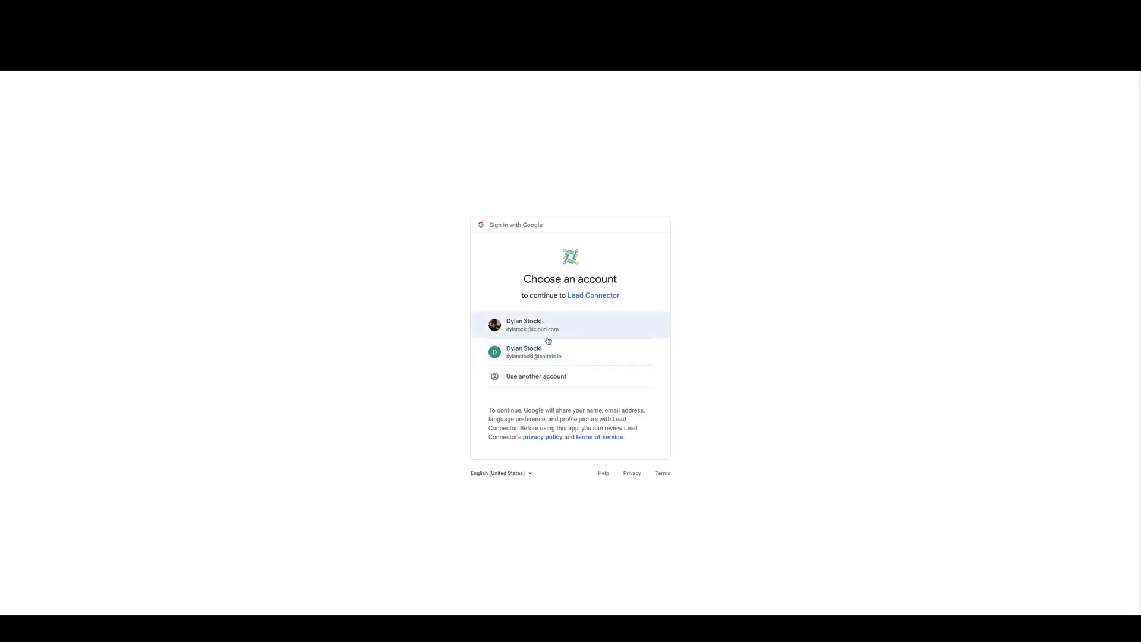
Step: Pick the first Google account and allow Lead Connector access to it
click(583, 329)
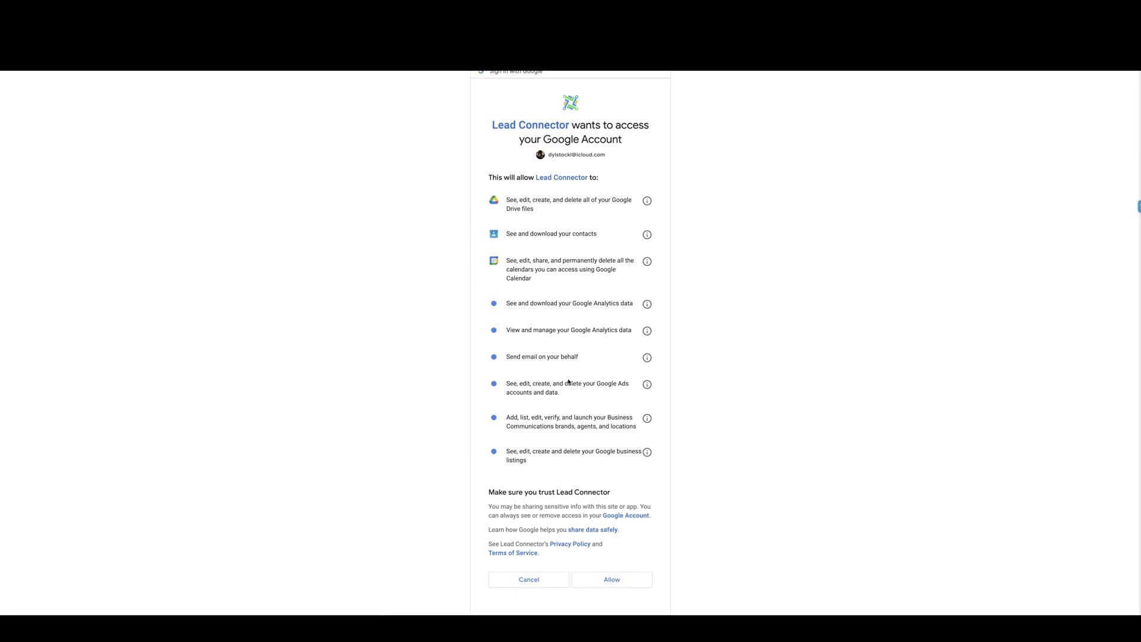
click(618, 581)
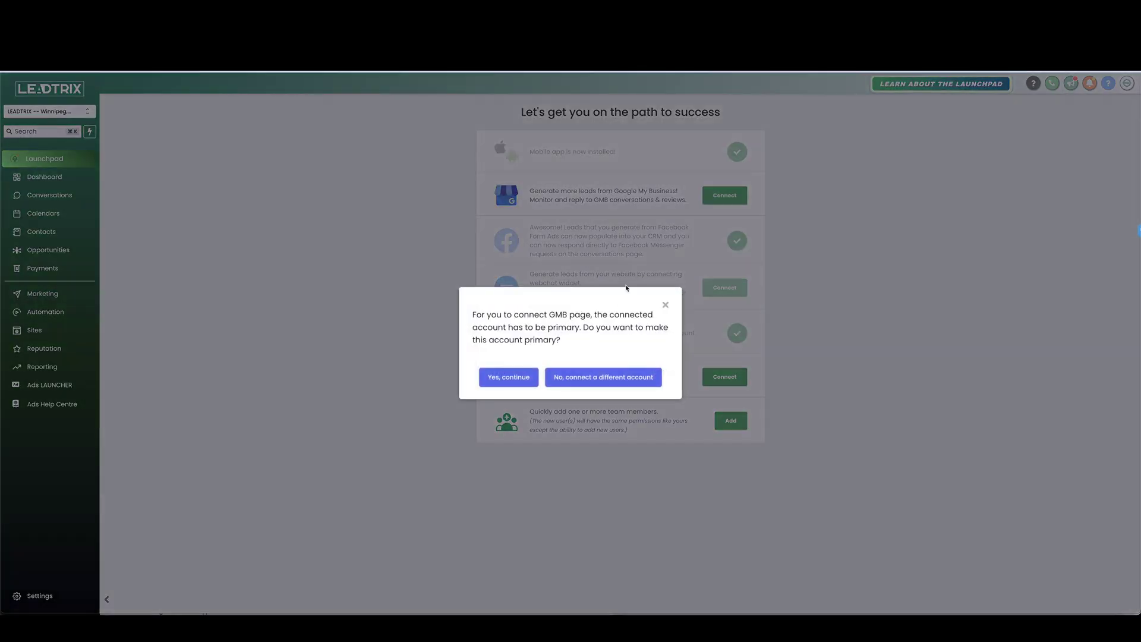
Step: Make the account primary, link the LEADTRIX page with Google Ads Account, and finish connecting
click(510, 376)
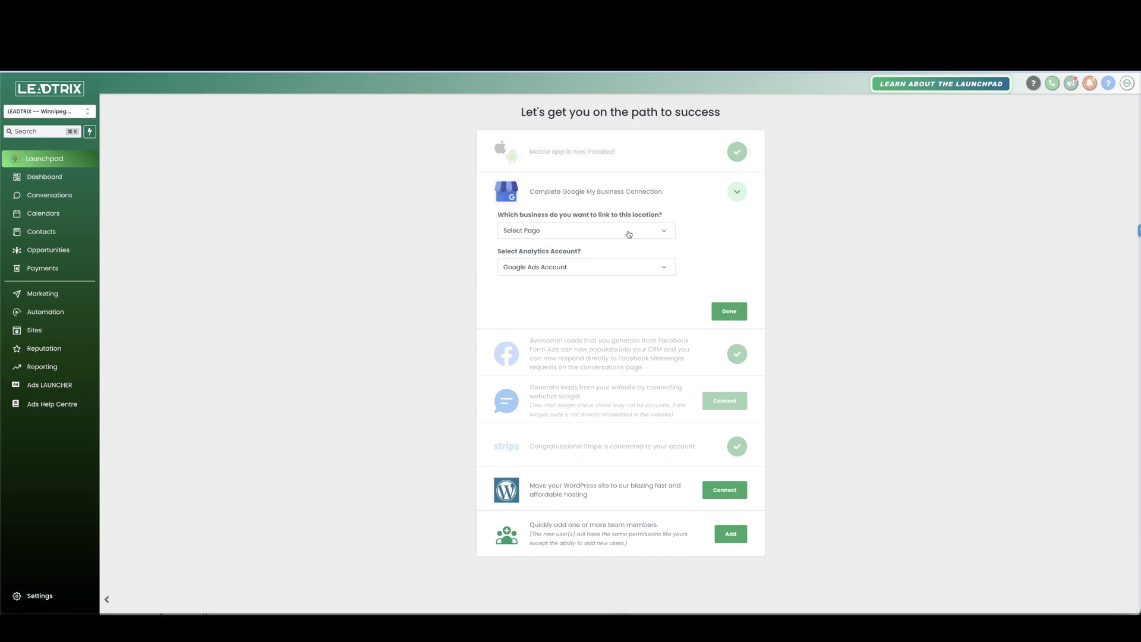
click(630, 234)
click(557, 286)
click(652, 266)
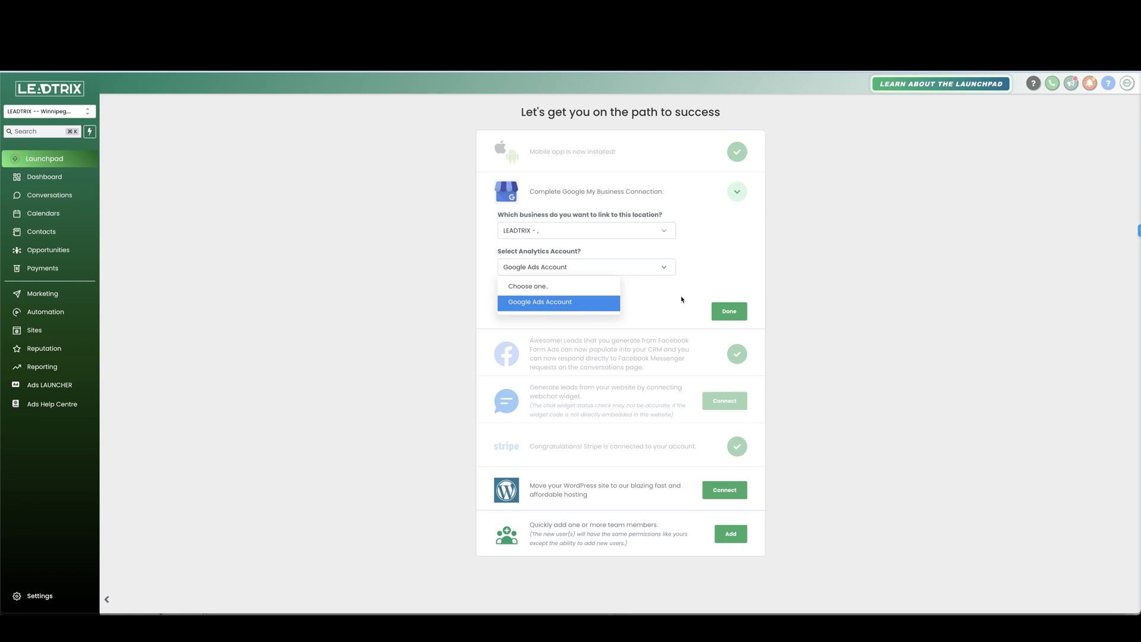
click(650, 295)
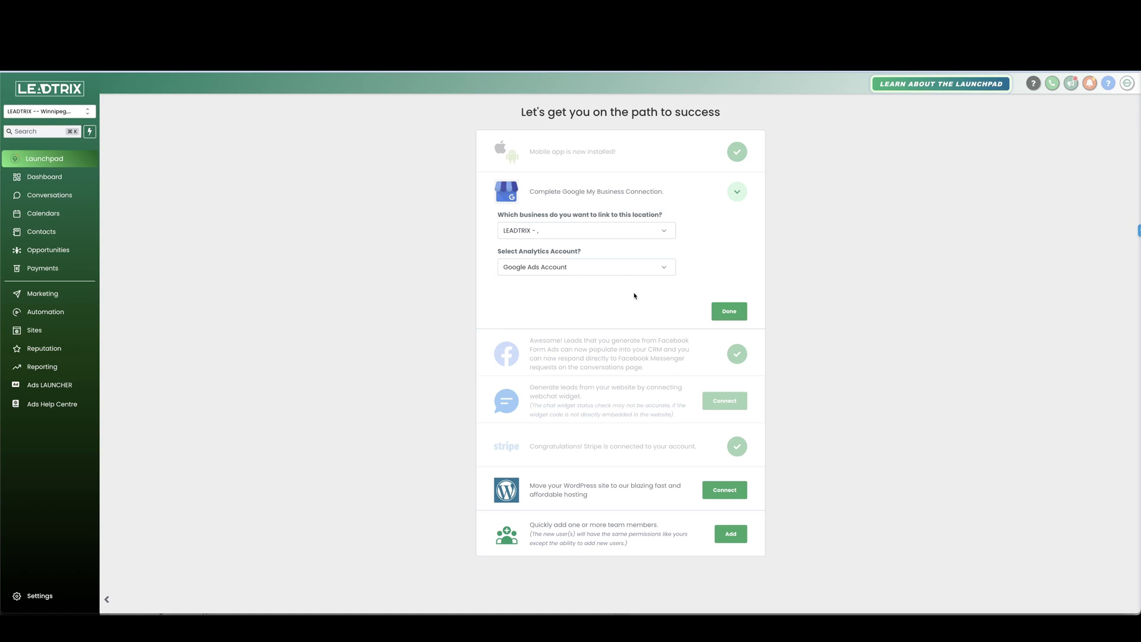
click(735, 312)
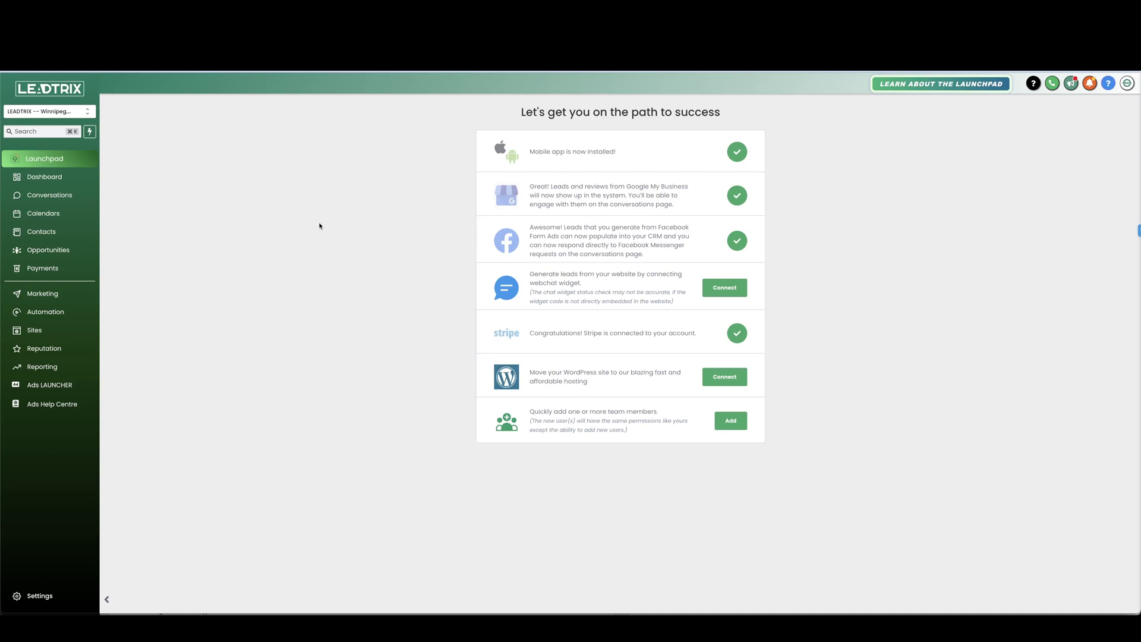
Step: View the Call Reporting data, then go to Settings > Integrations to find Google My Business
click(44, 368)
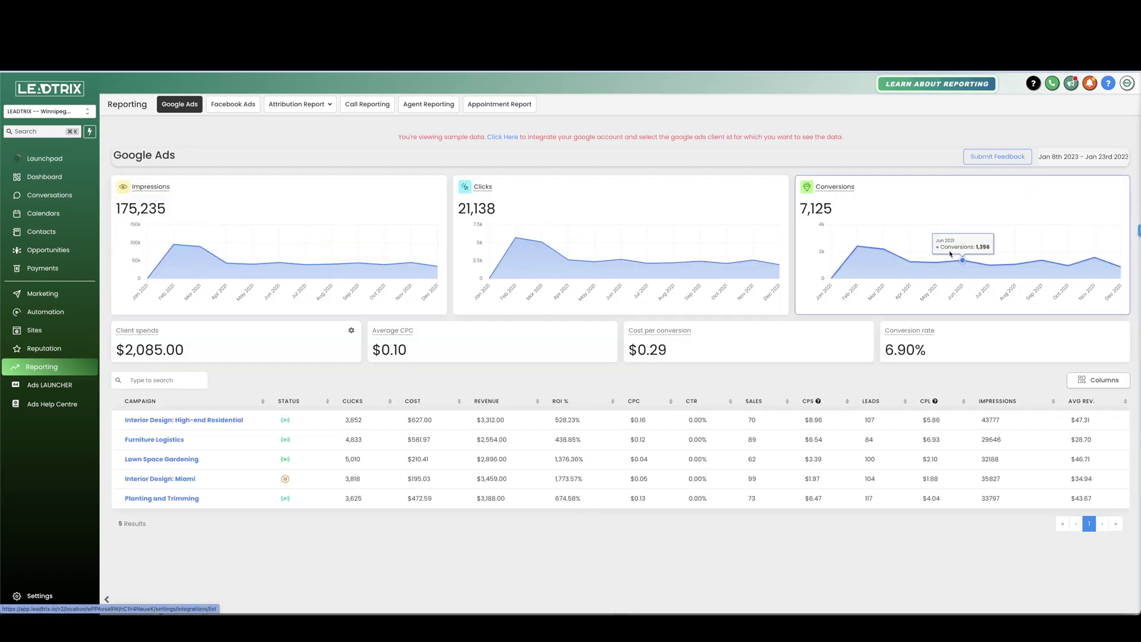
click(383, 111)
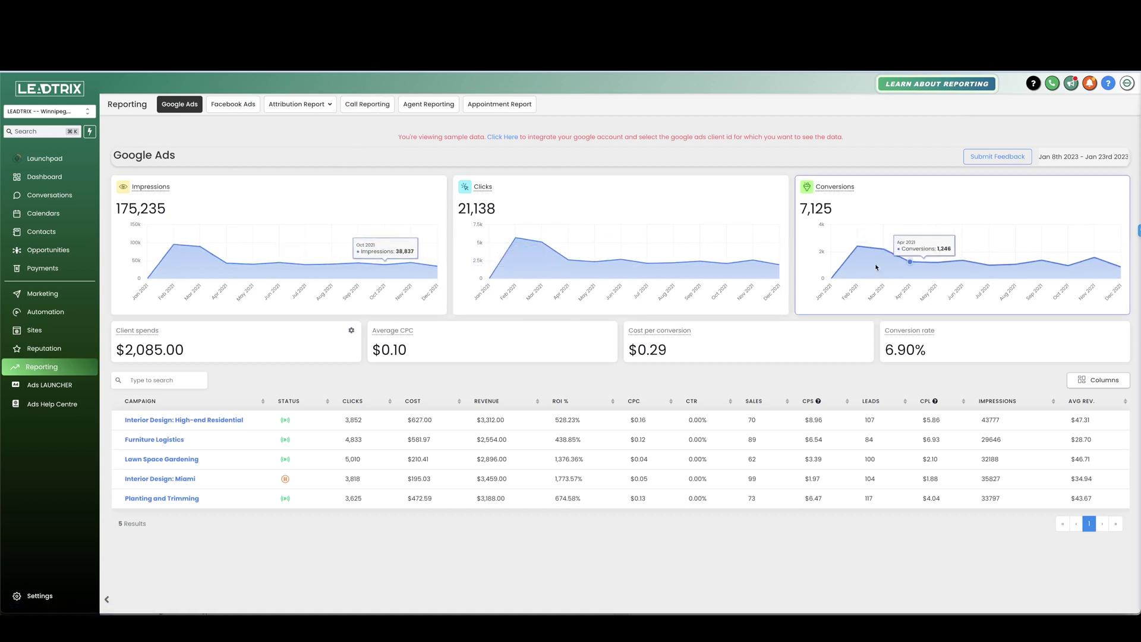
click(40, 597)
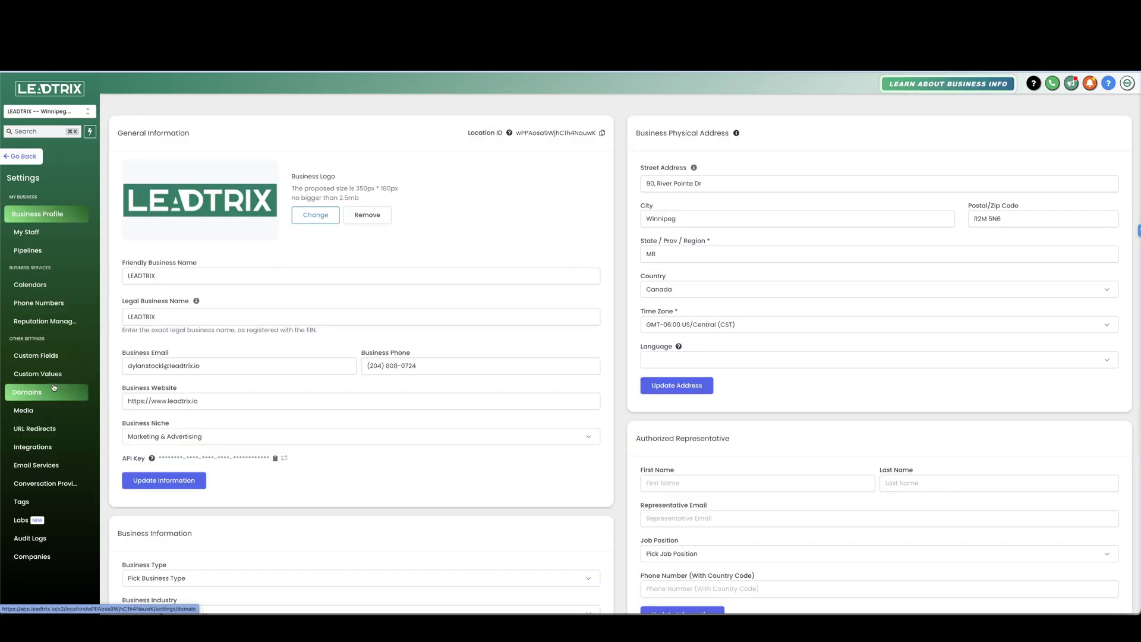
click(32, 448)
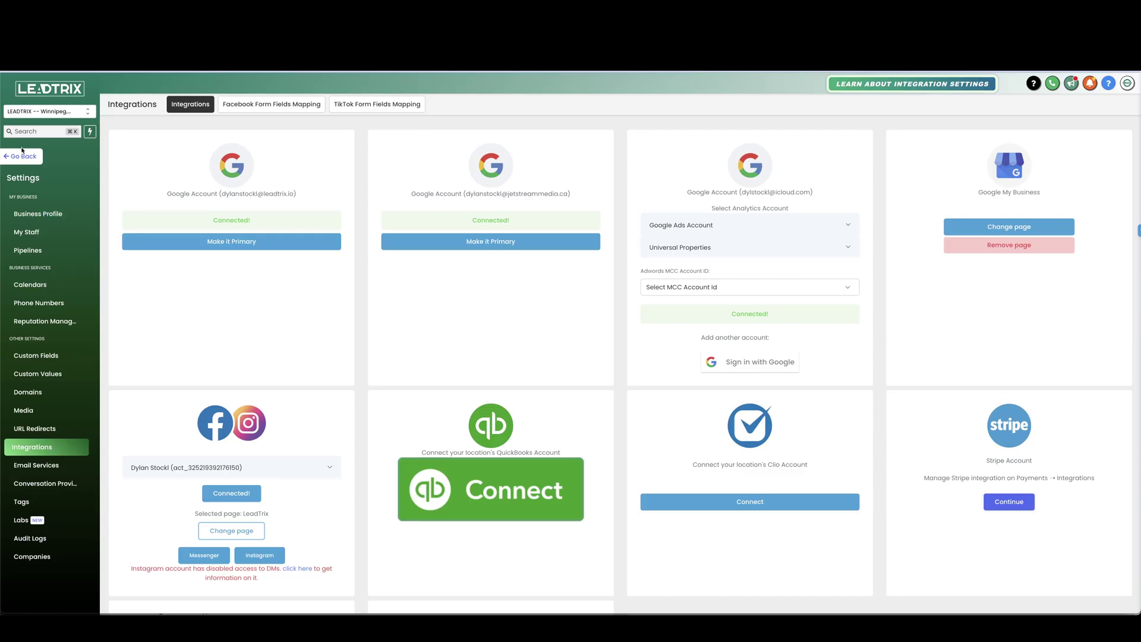
Step: Check the Conversations inbox, then open the Google My Business card's GMB Configuration settings
click(25, 157)
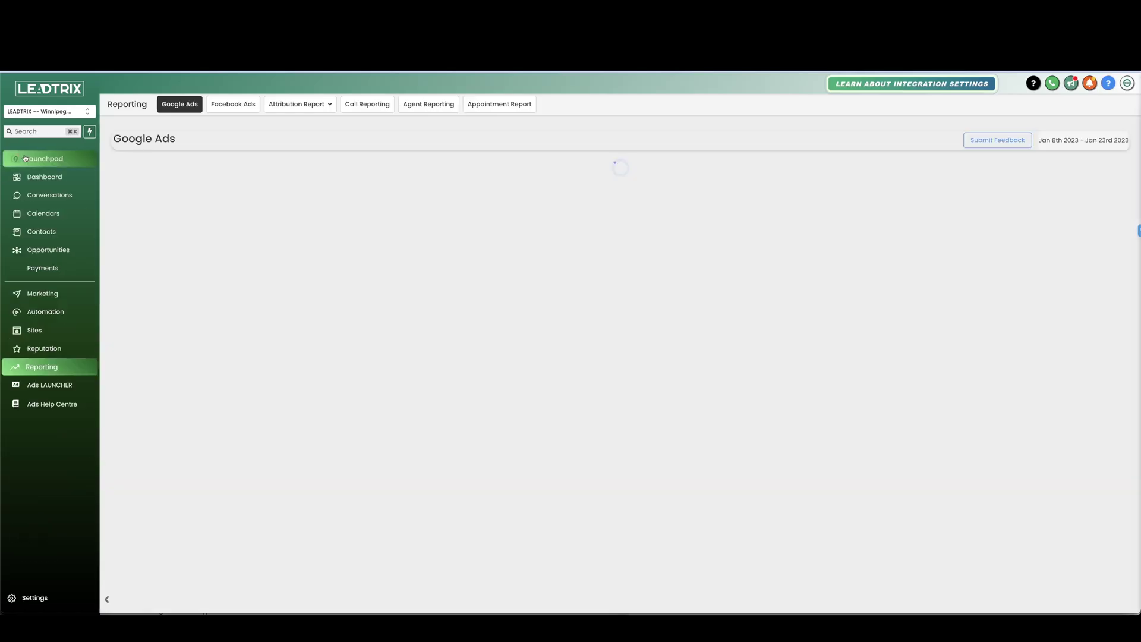
click(47, 195)
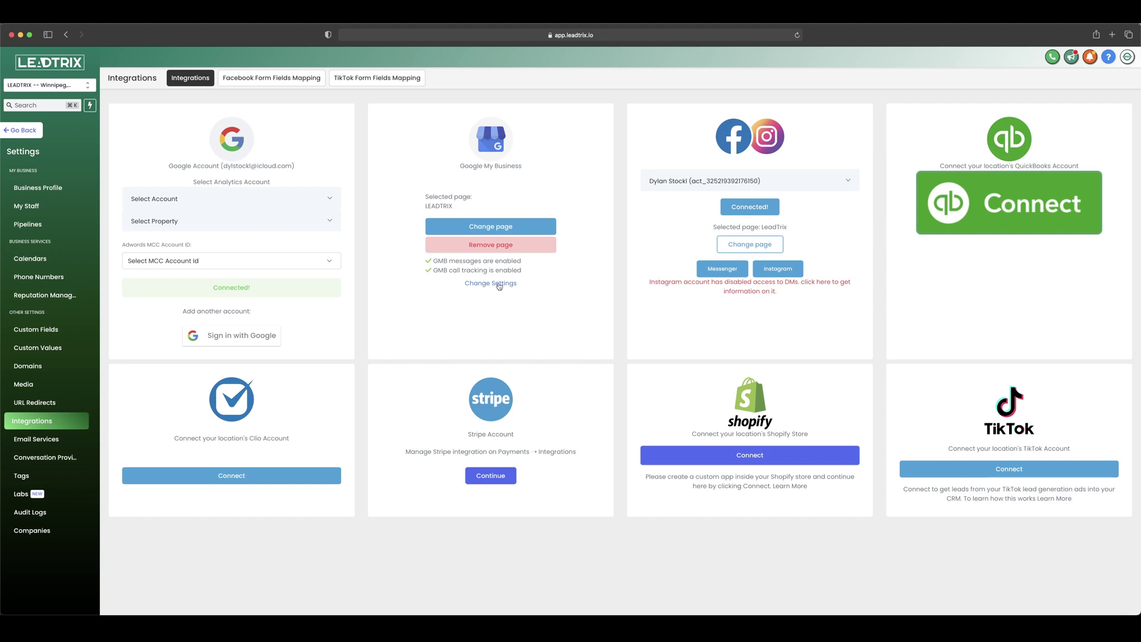
click(500, 284)
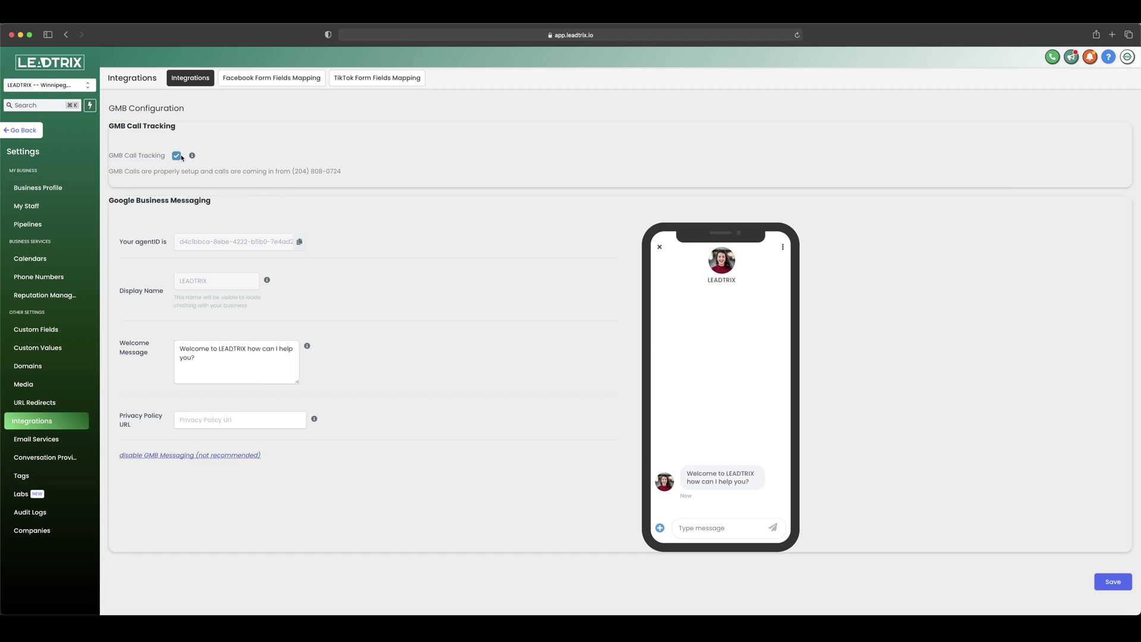
Step: Confirm GMB call tracking, review the welcome message 'Welcome to LEADTRIX how can I help you?', and save
mouse_move(193, 158)
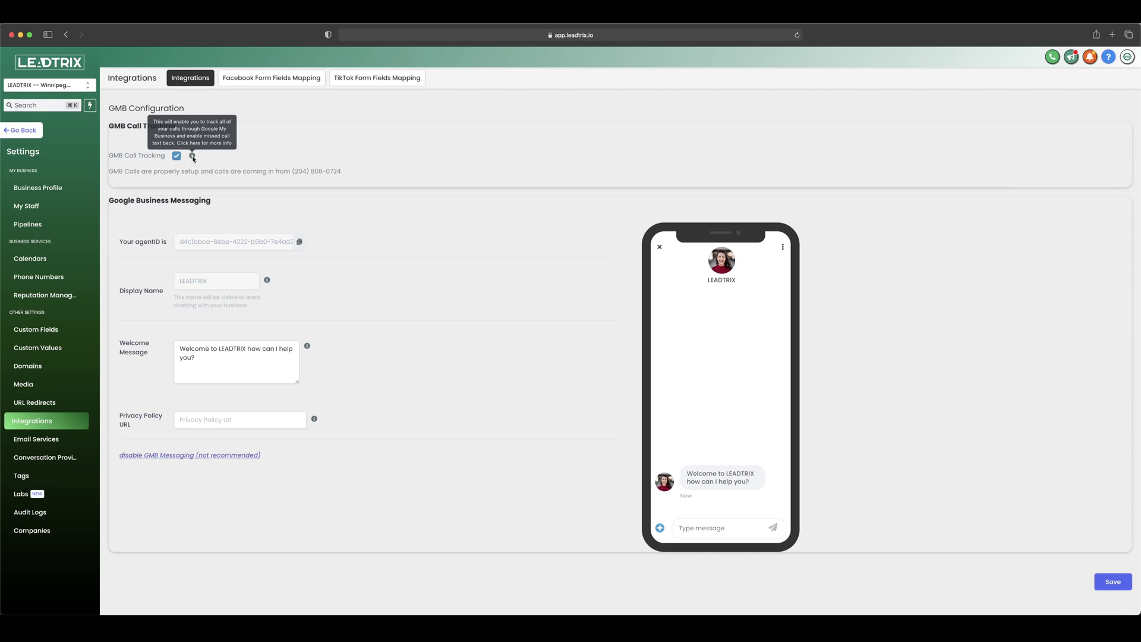
click(205, 361)
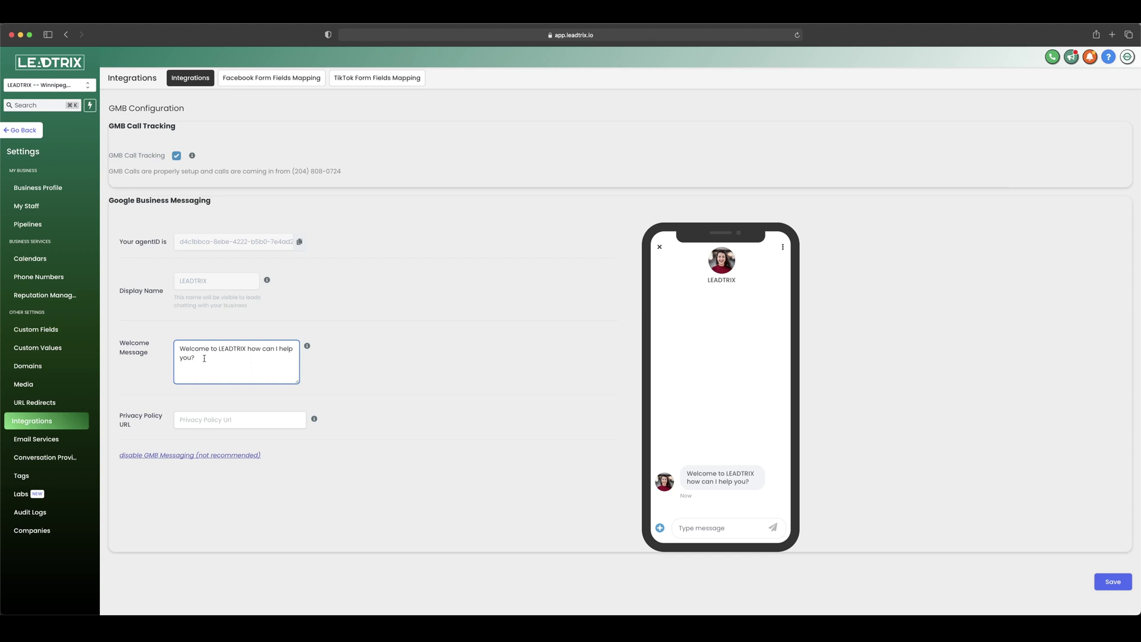
click(378, 365)
click(1111, 582)
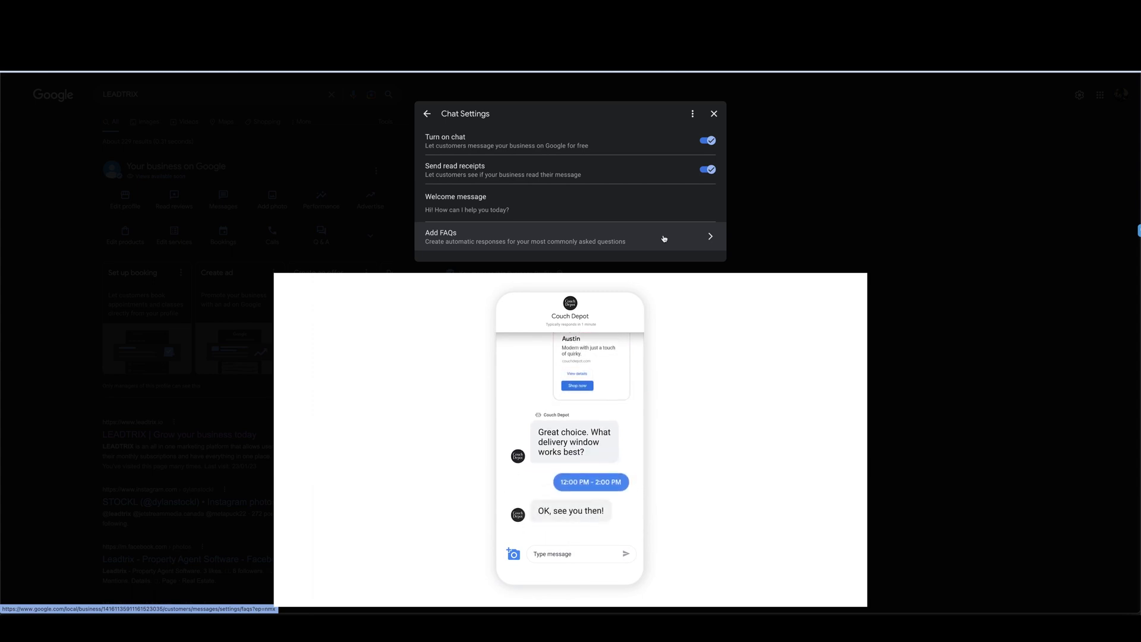
Step: Add a chat FAQ with the question 'Do you guys offer a free consultation?' and select the response field
click(710, 238)
click(476, 175)
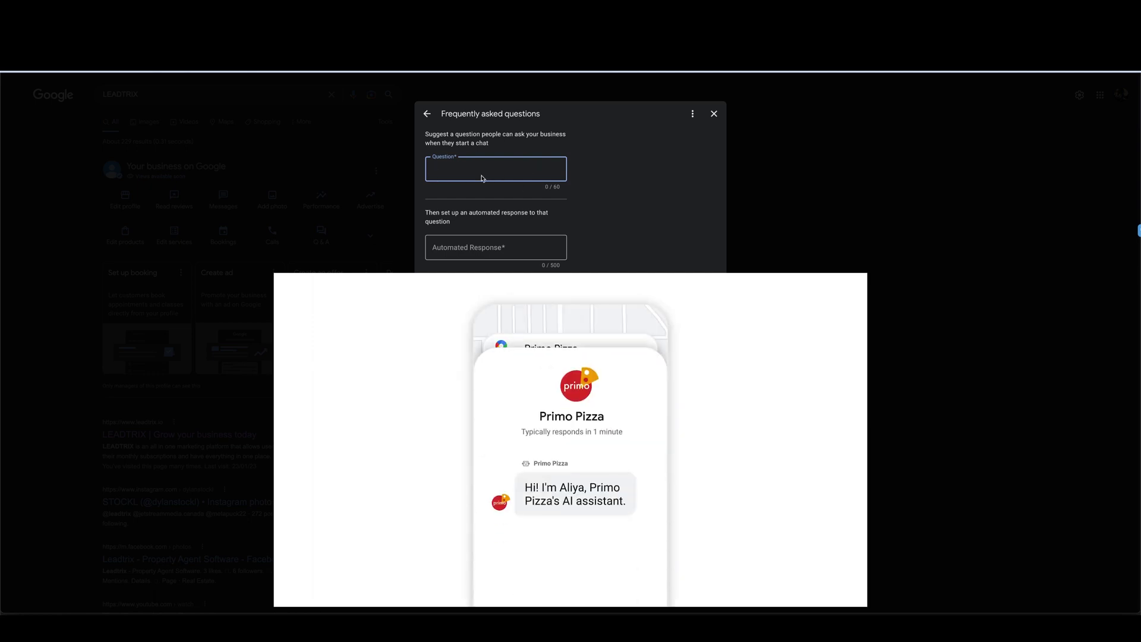
click(455, 247)
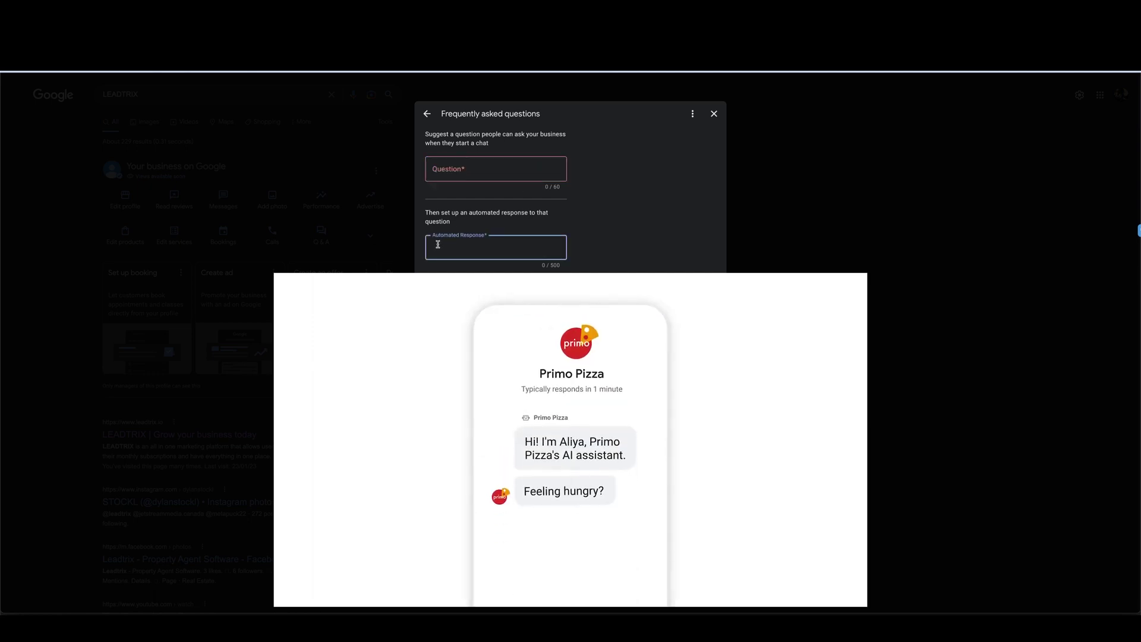
click(449, 180)
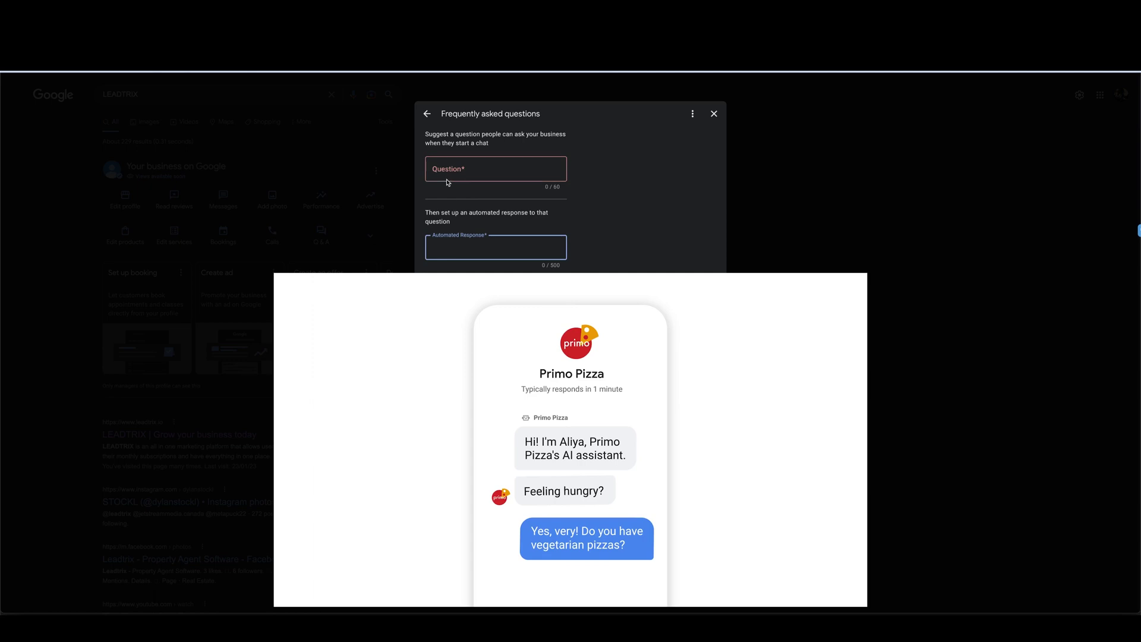
text(Do you guys )
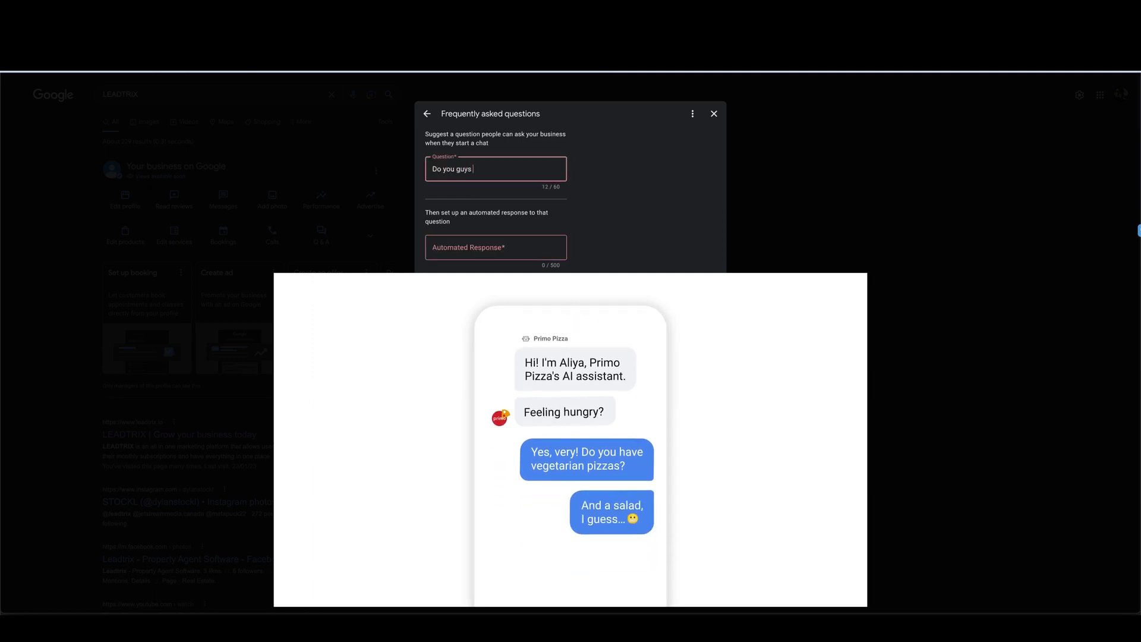
text(offer a)
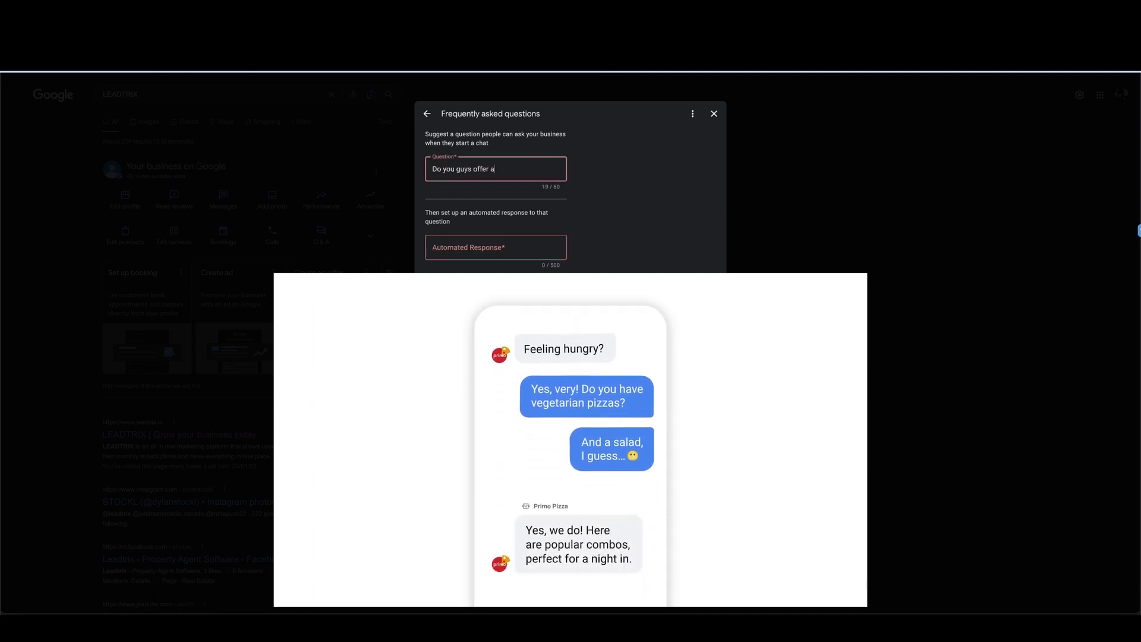
text( free consul)
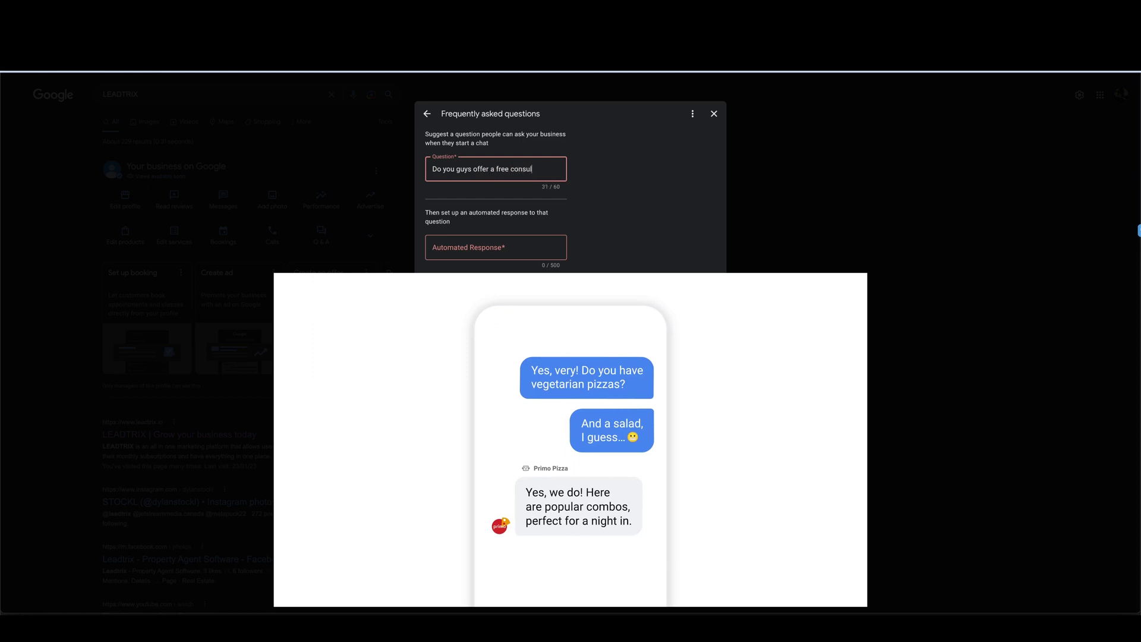
text(tation?)
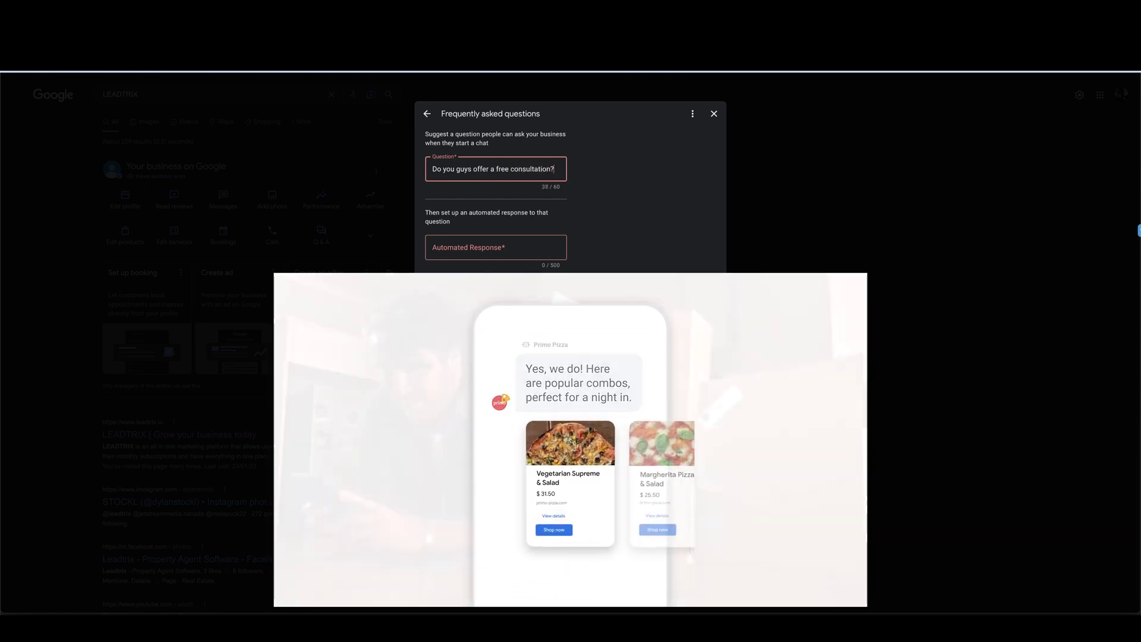
click(458, 245)
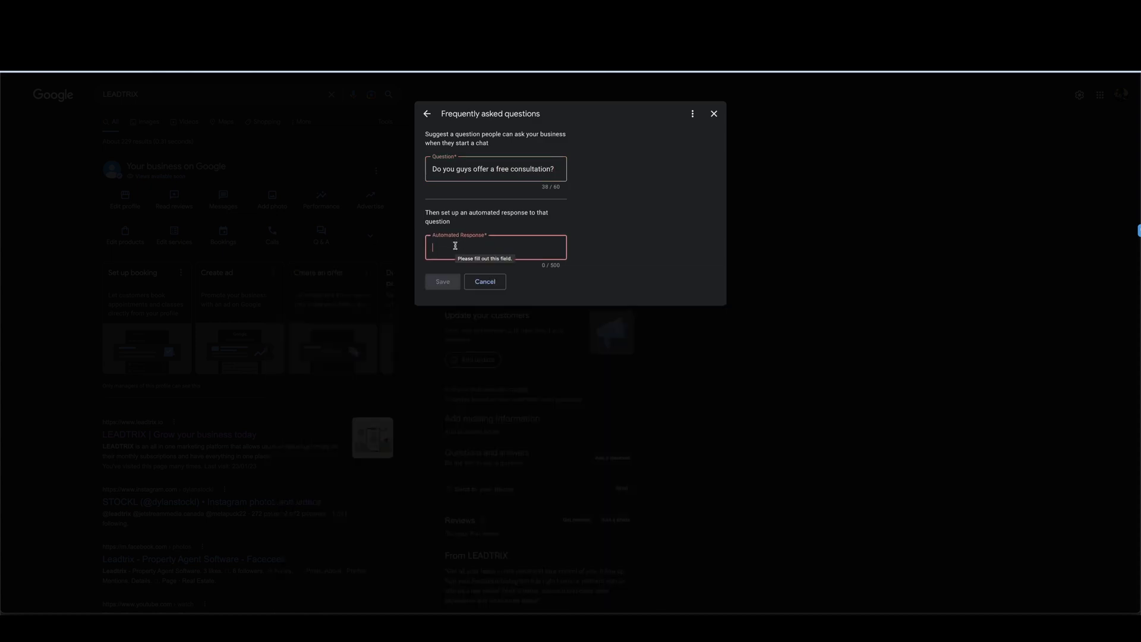
Step: Type the response 'Yes, we sure do! Please give us a call and we can set that appointment up for you.'
text(Yes)
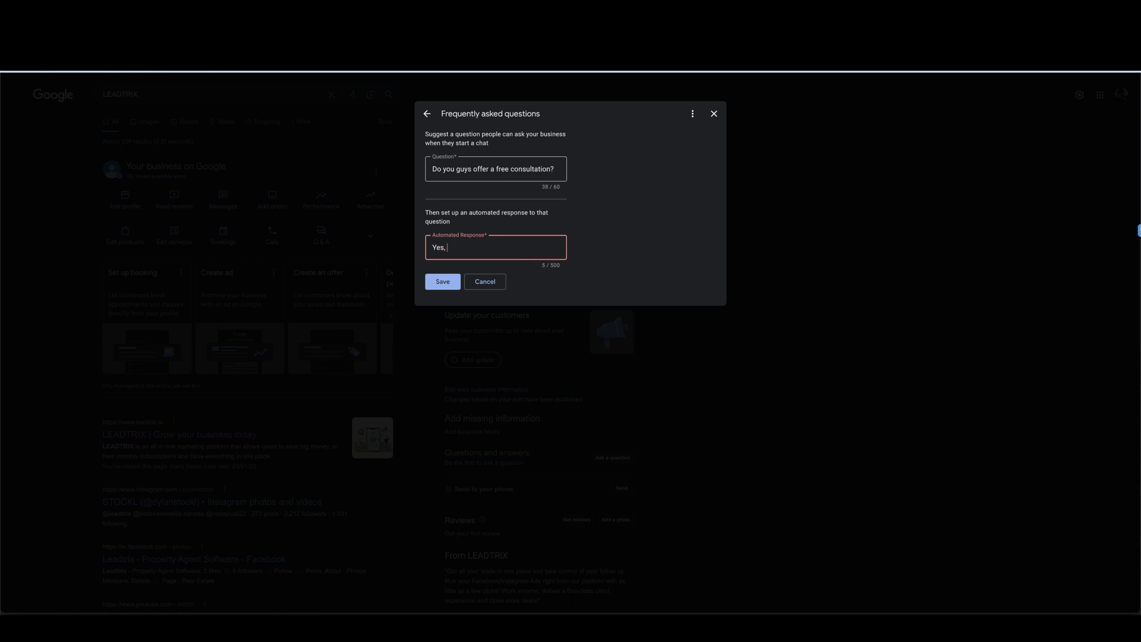
text(, we sure do! Please give us a call and we can set t)
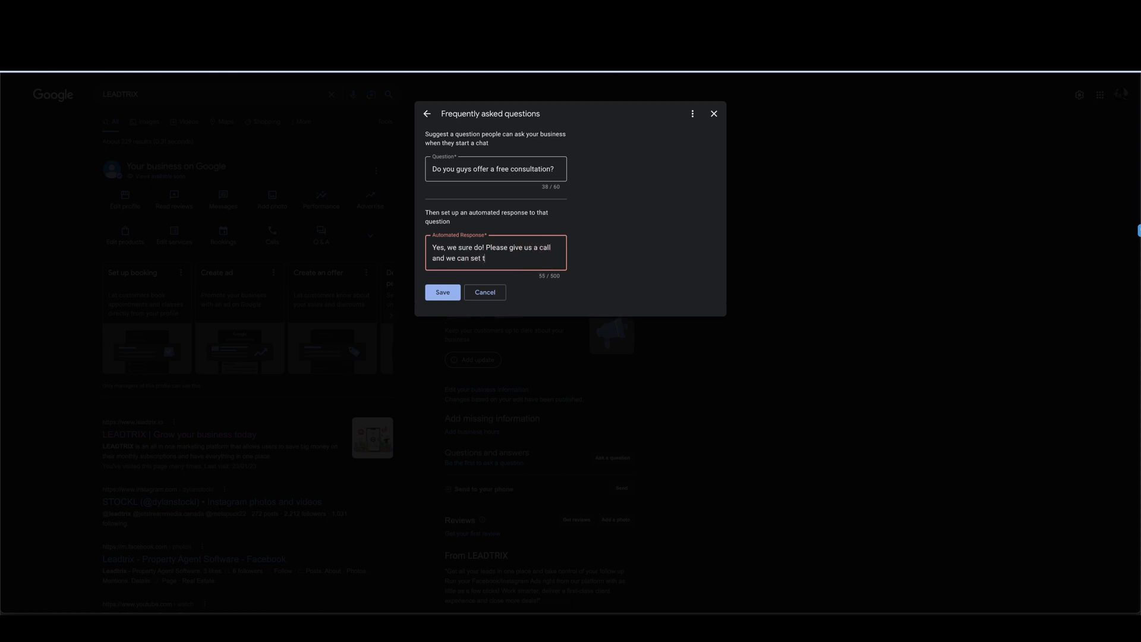
text(hat appointment up for you)
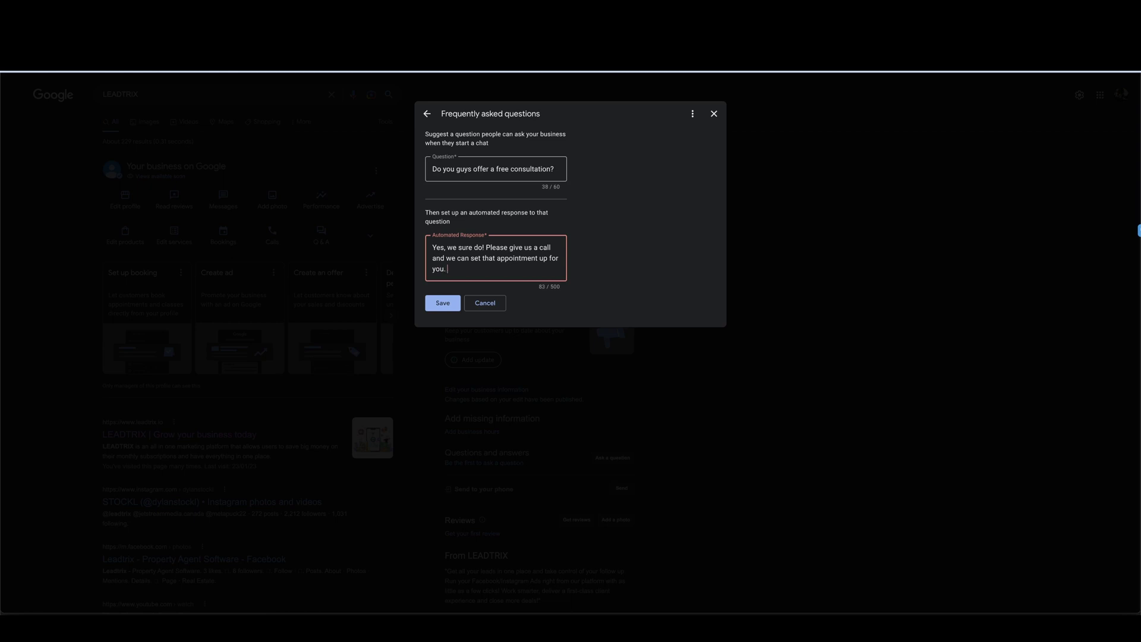
text(. Cheers)
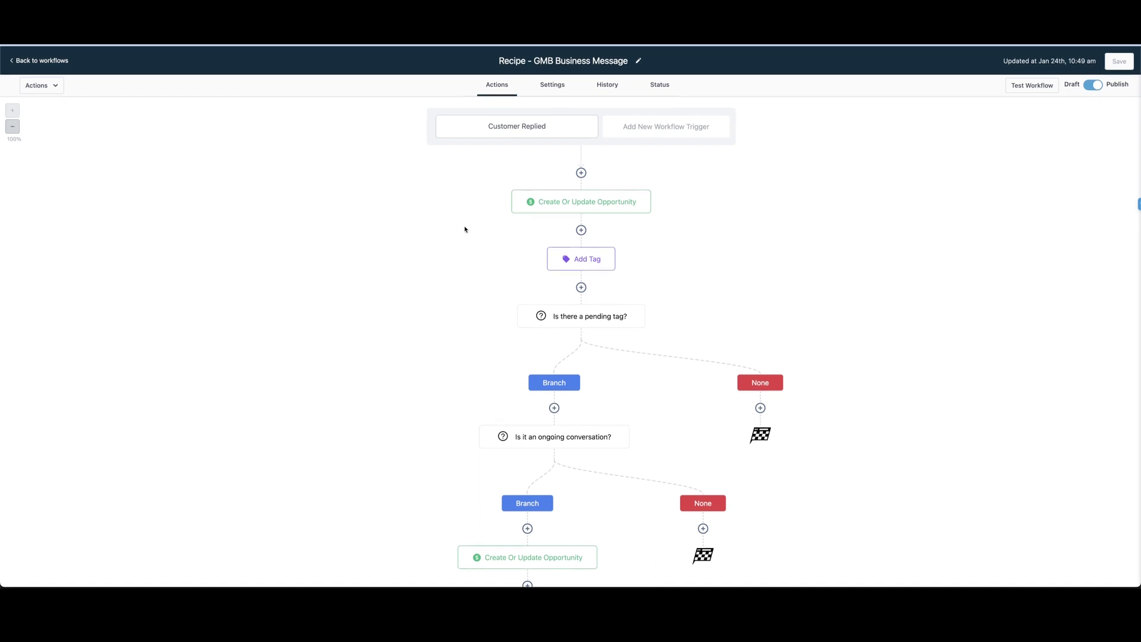
Step: Review the Customer Replied trigger, Create Or Update Opportunity and Add Tag steps without changes
click(523, 126)
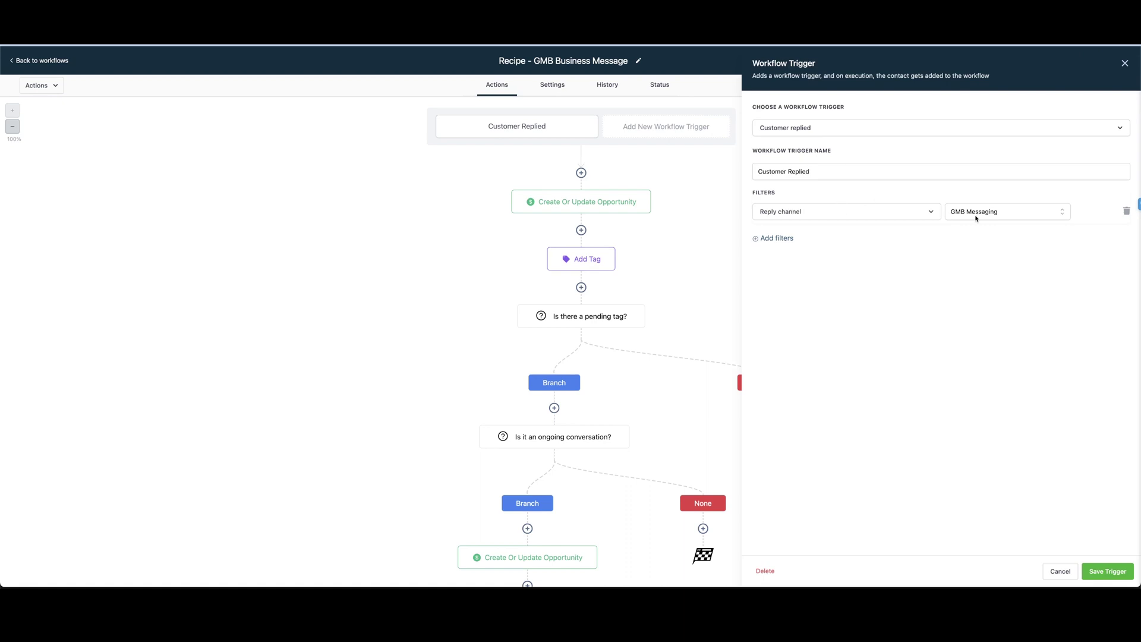
click(1065, 568)
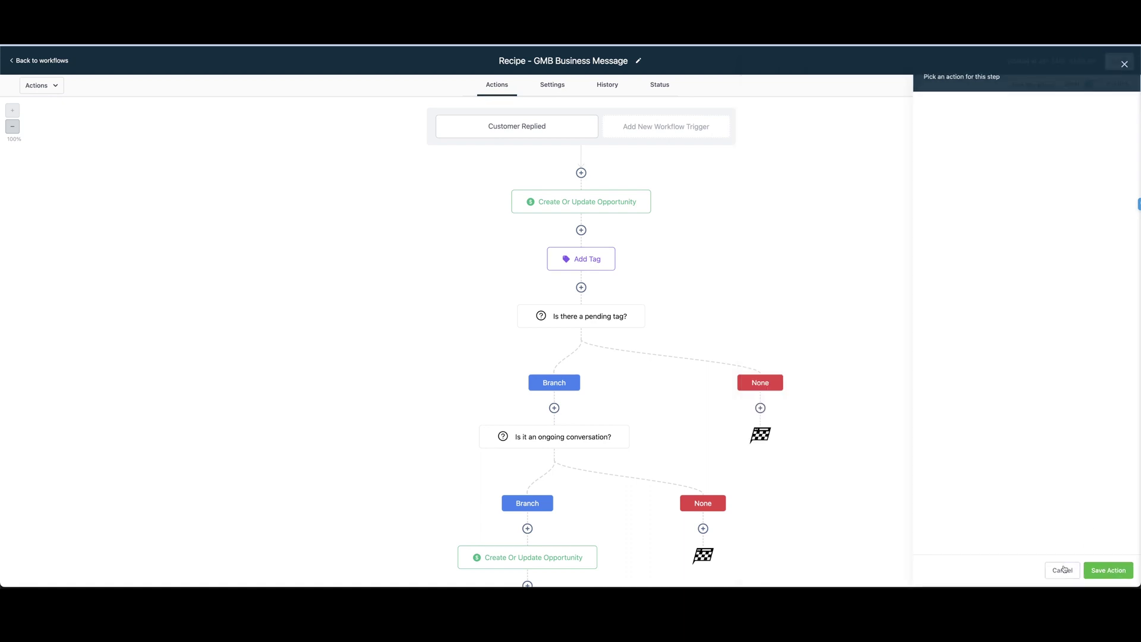
click(578, 209)
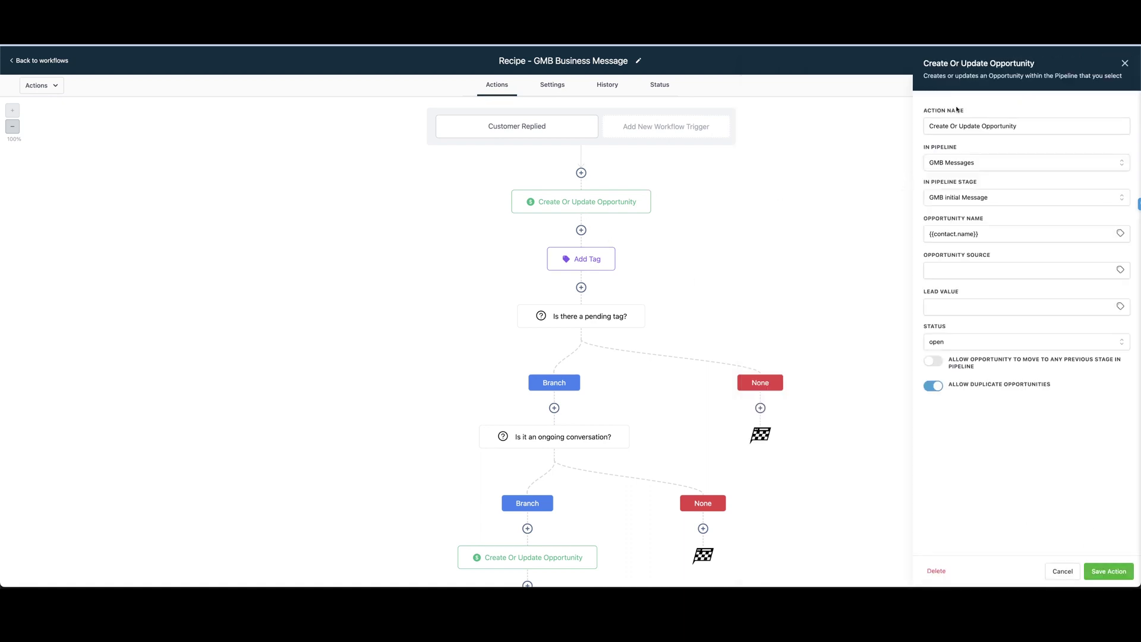
click(1125, 64)
click(584, 257)
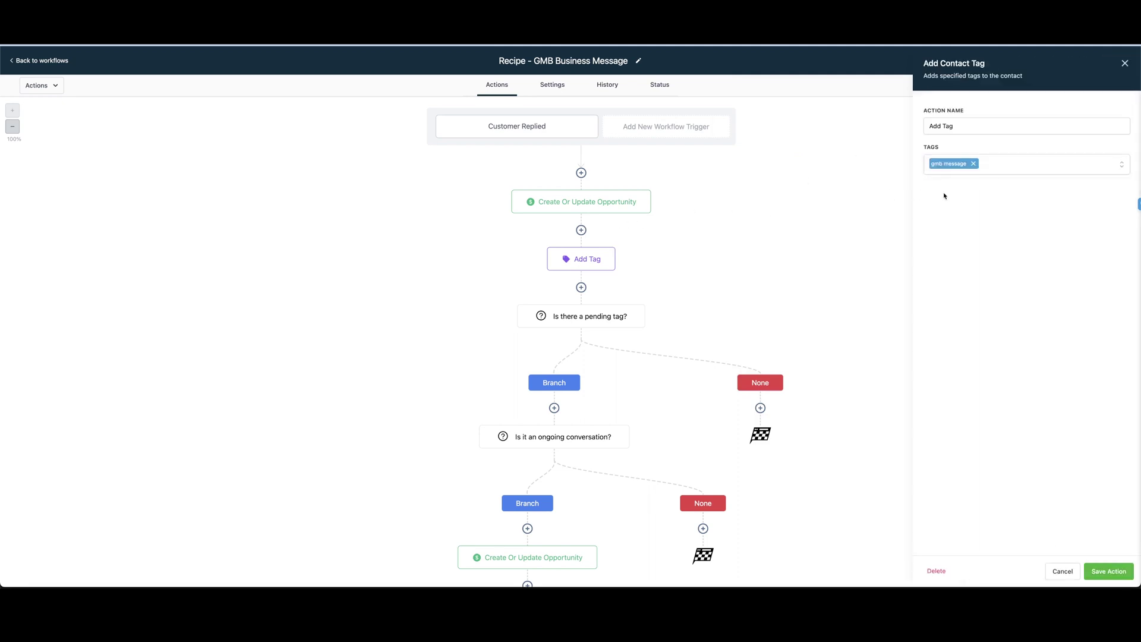
click(1125, 63)
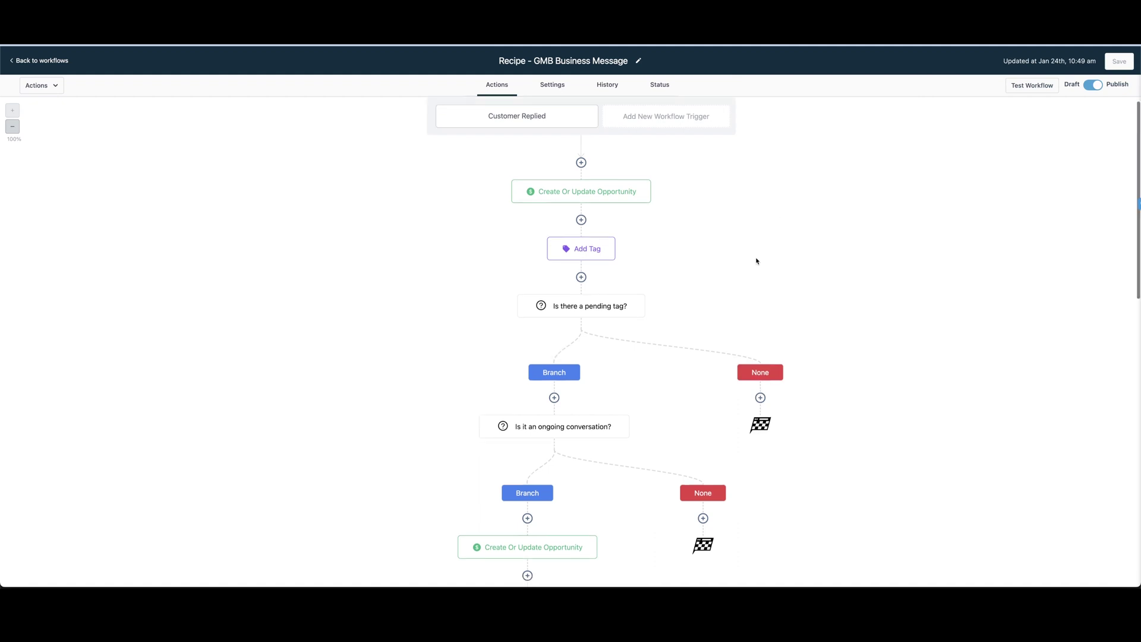
Step: Review the Internal Notification and Intro message steps further down the GMB workflow
scroll(647, 249, down, 5)
scroll(614, 242, up, 1)
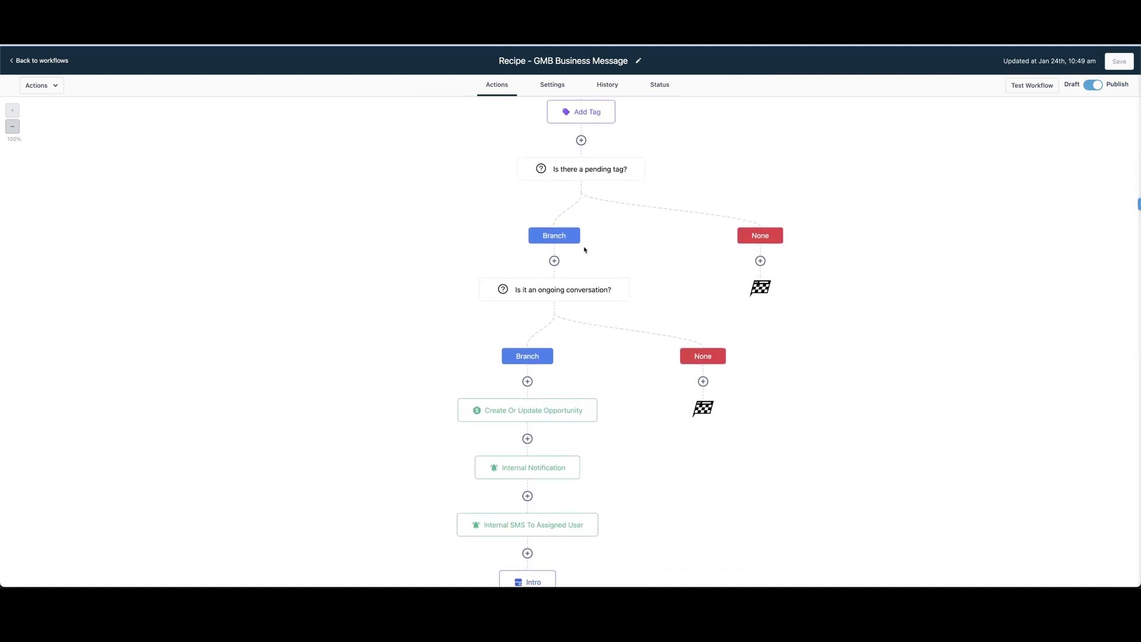
scroll(588, 359, down, 8)
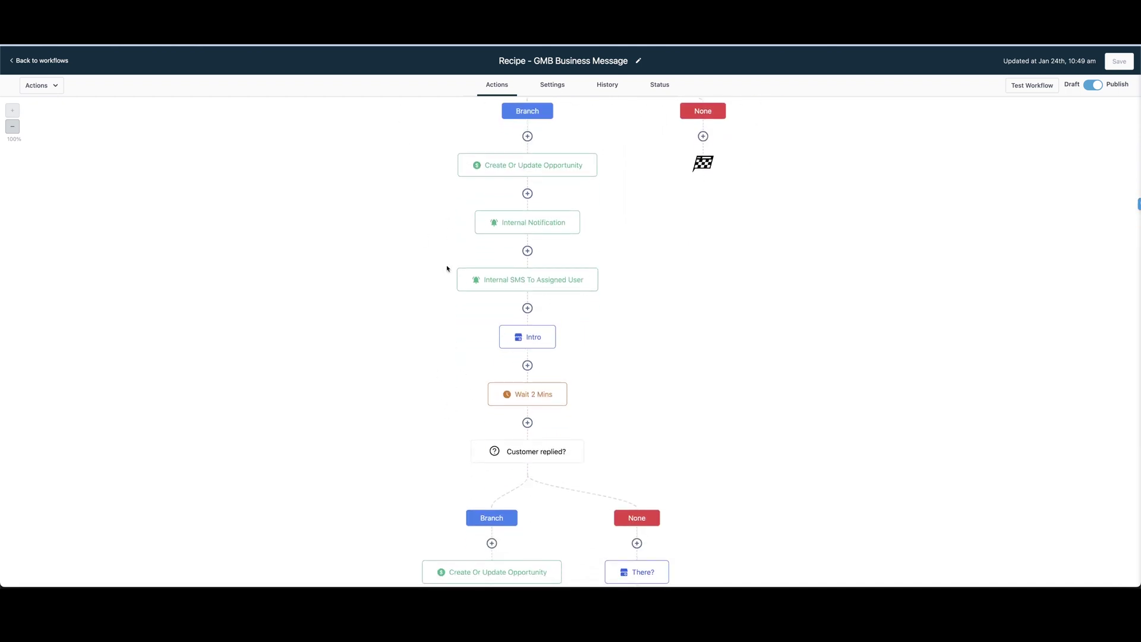
scroll(443, 250, up, 1)
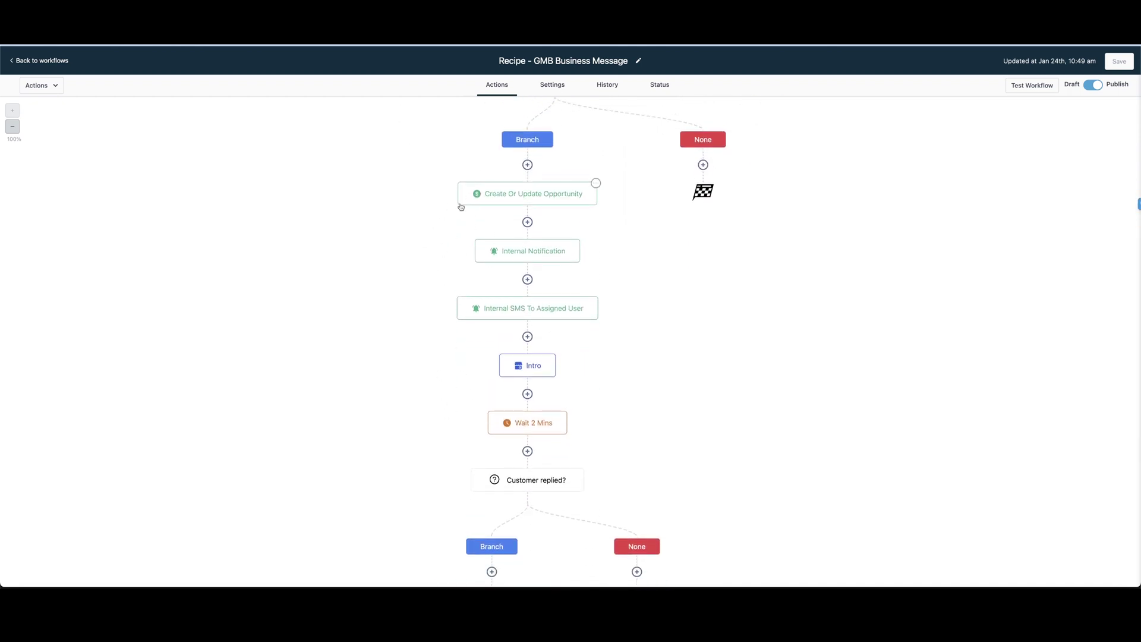
click(520, 252)
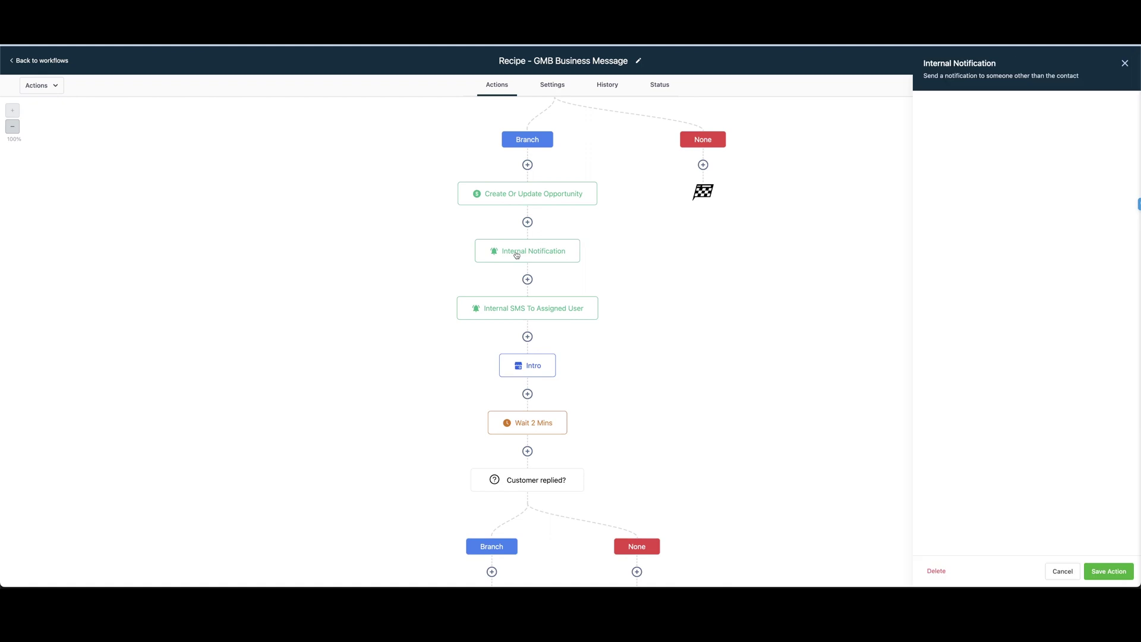
click(1125, 64)
scroll(733, 308, down, 3)
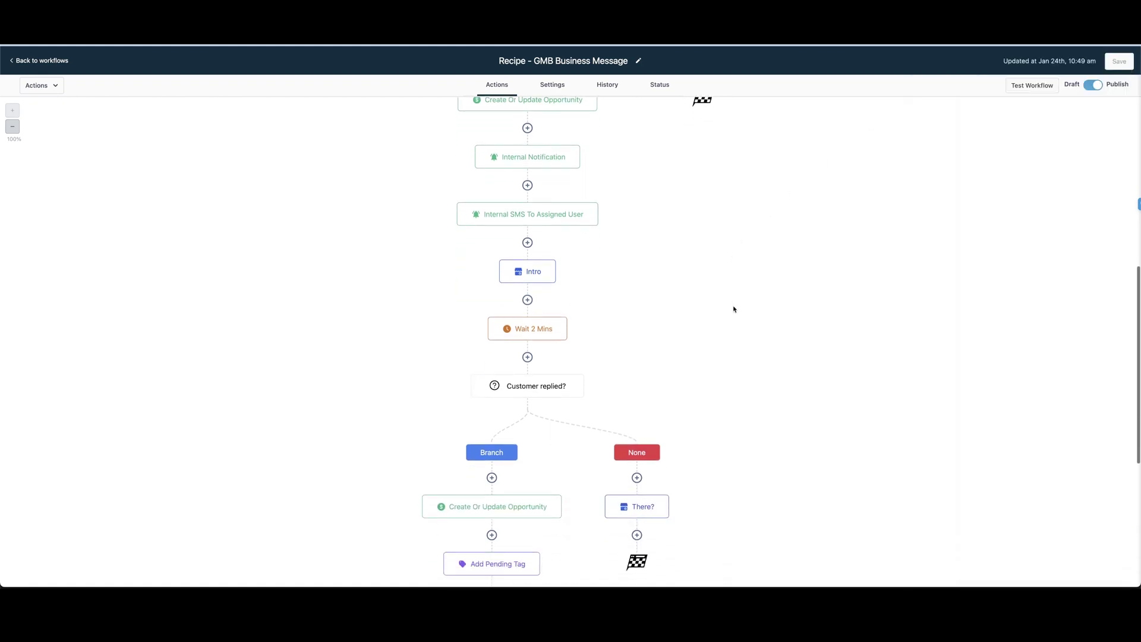
click(532, 264)
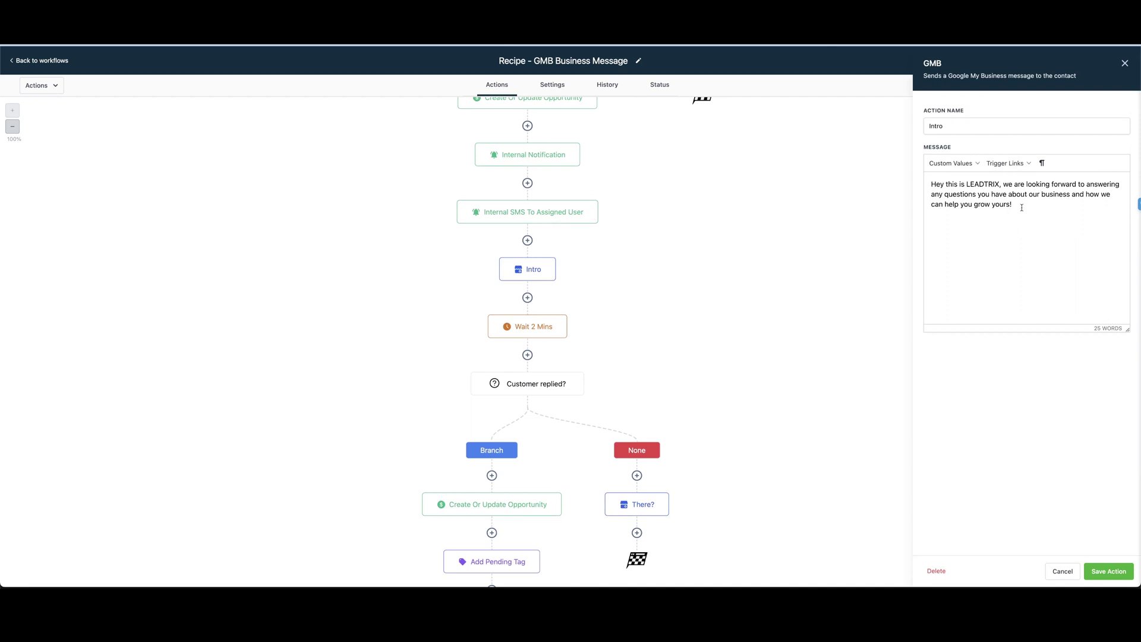
click(1126, 63)
scroll(733, 226, down, 8)
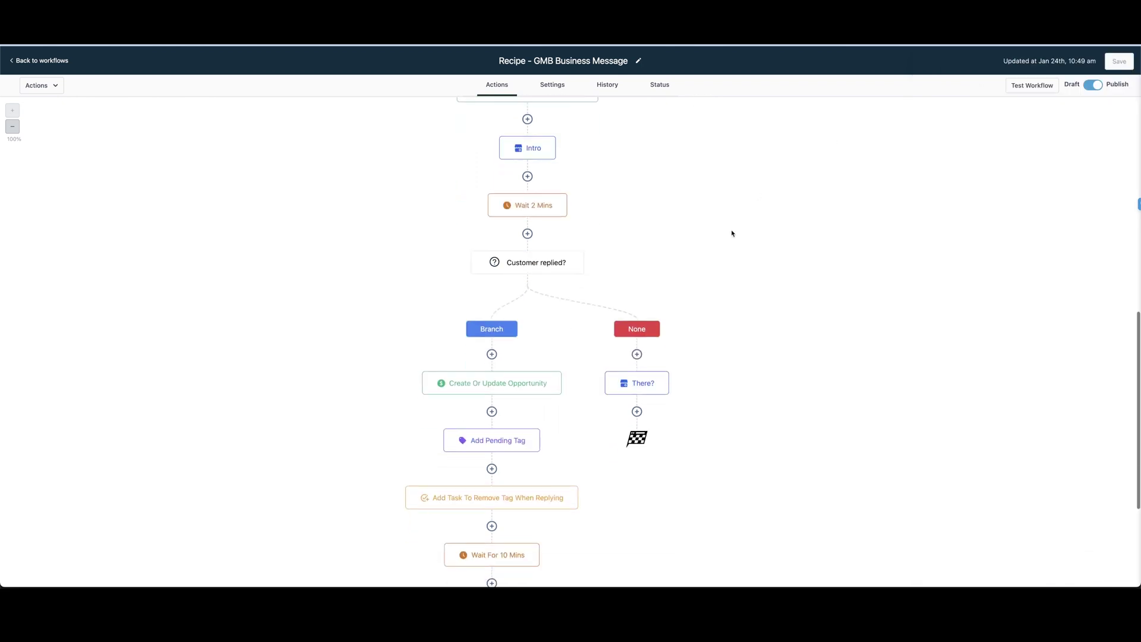
scroll(733, 233, down, 4)
scroll(732, 234, up, 8)
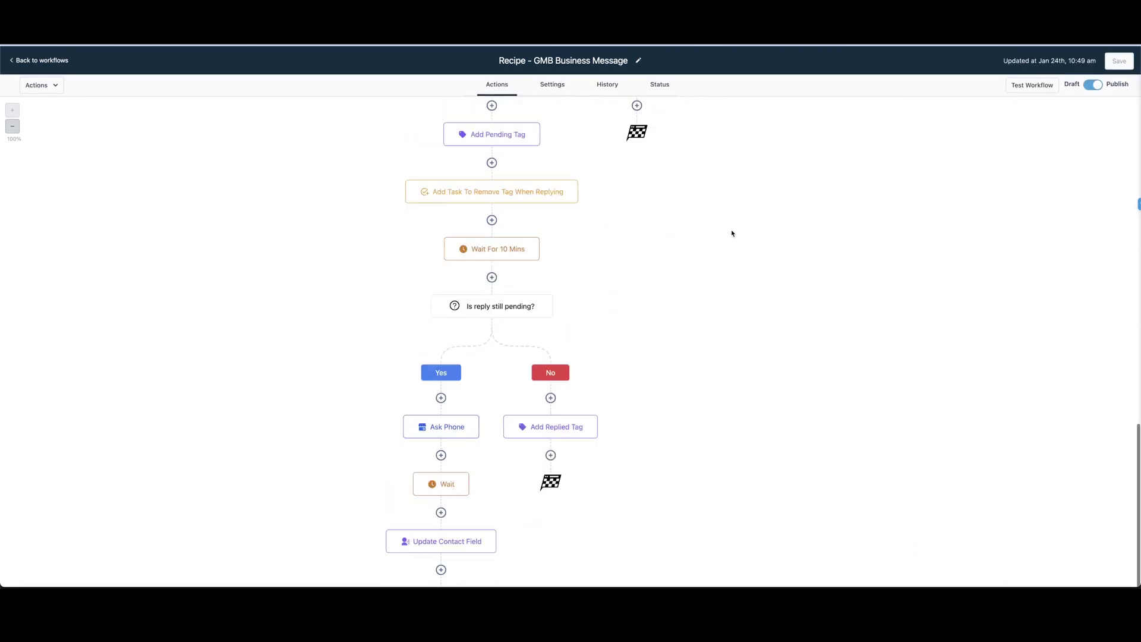
scroll(732, 233, up, 6)
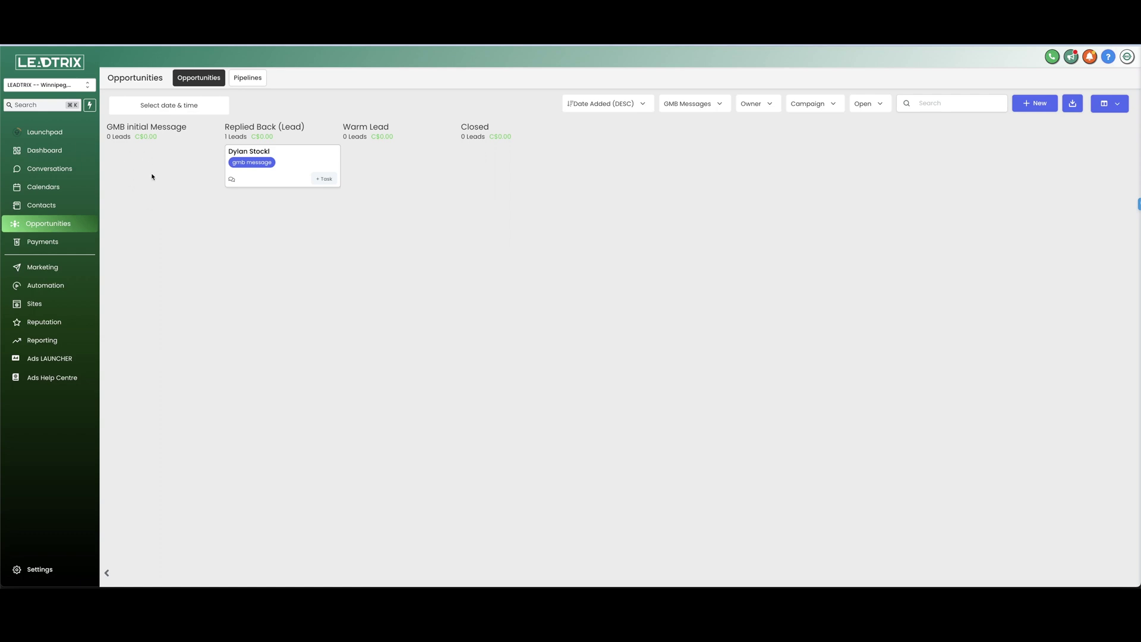
drag(327, 166, 294, 158)
Step: Bring the OBS Studio recorder window to the front over the LEADTRIX board
click(909, 584)
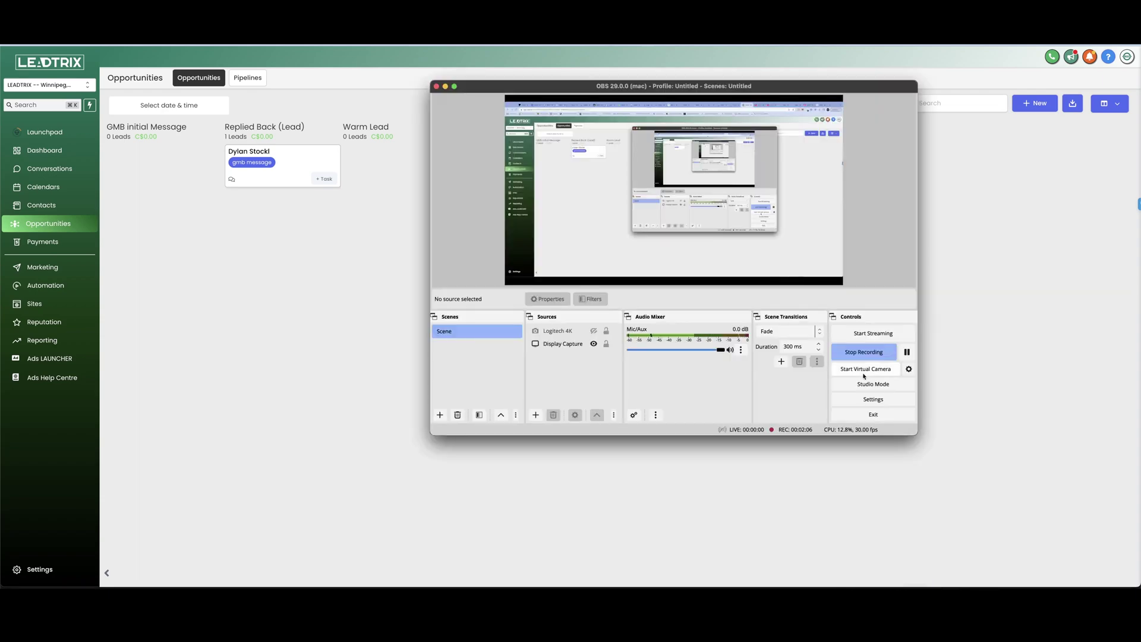